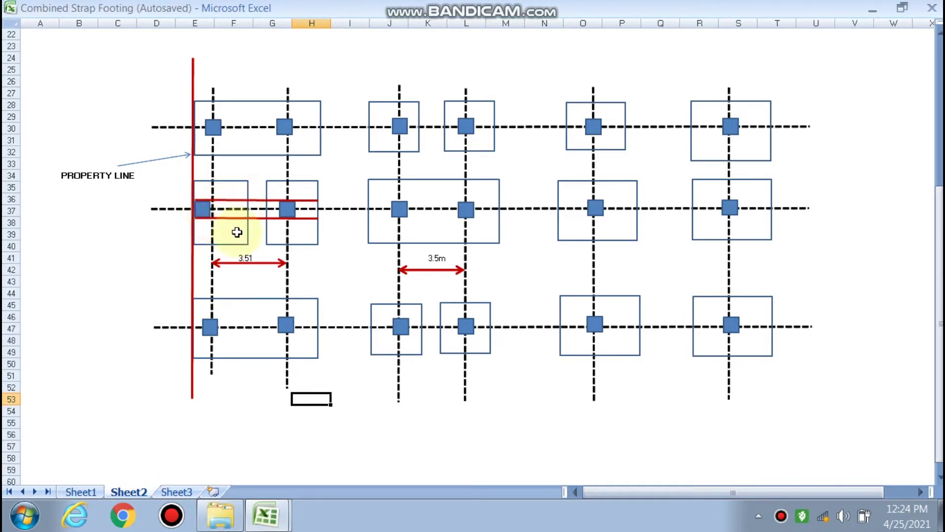
# Compare the column layout and property line on Sheet2 with the problem statement and strap footing diagrams on Sheet1
pyautogui.click(81, 492)
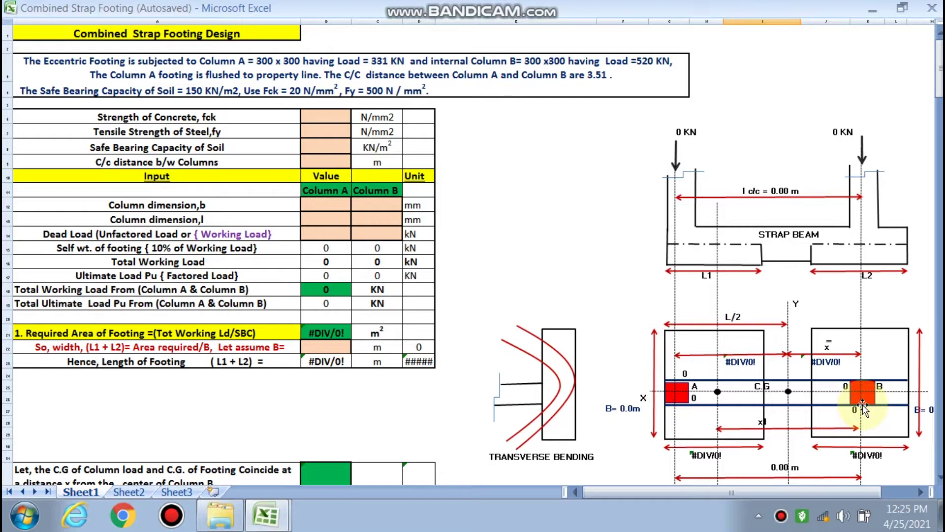
pyautogui.scroll(-1, 863, 404)
pyautogui.scroll(1, 863, 404)
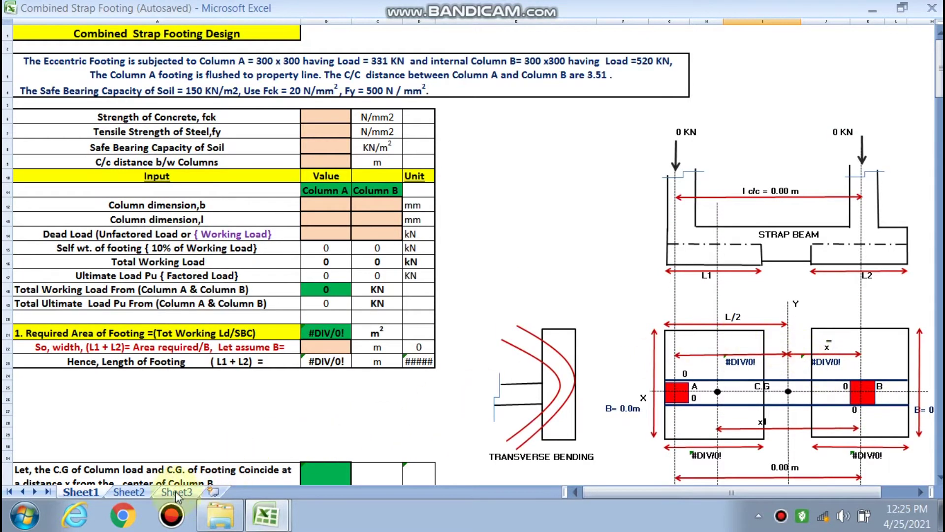
pyautogui.click(127, 492)
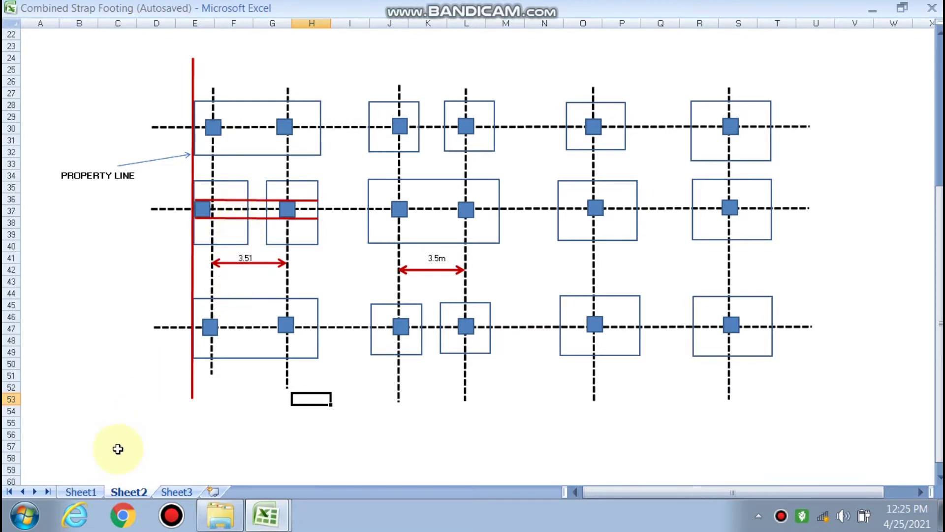
pyautogui.click(82, 492)
pyautogui.scroll(-1, 705, 372)
pyautogui.scroll(1, 717, 387)
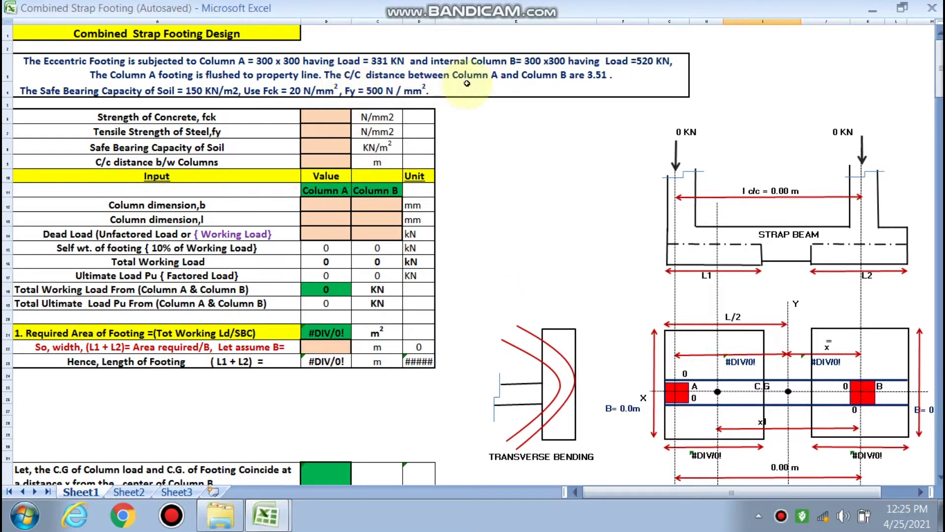
pyautogui.scroll(-1, 740, 305)
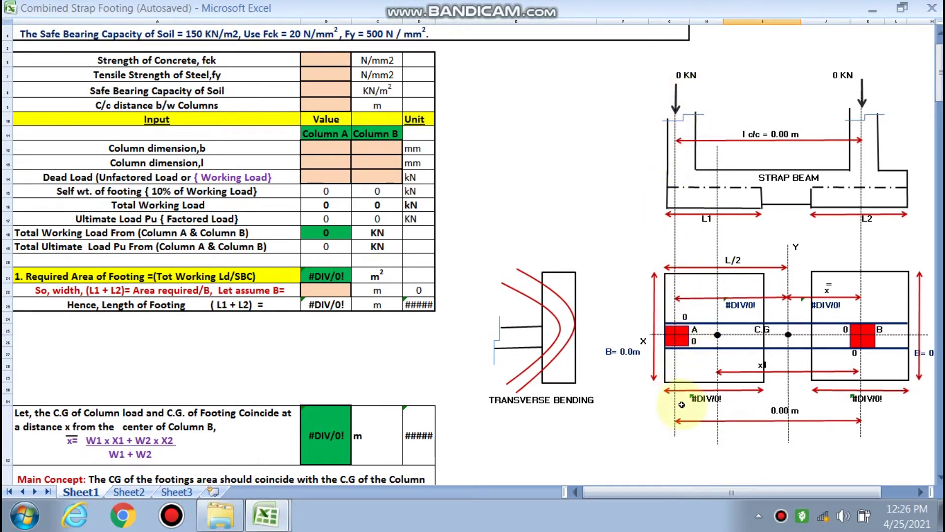
pyautogui.scroll(1, 291, 279)
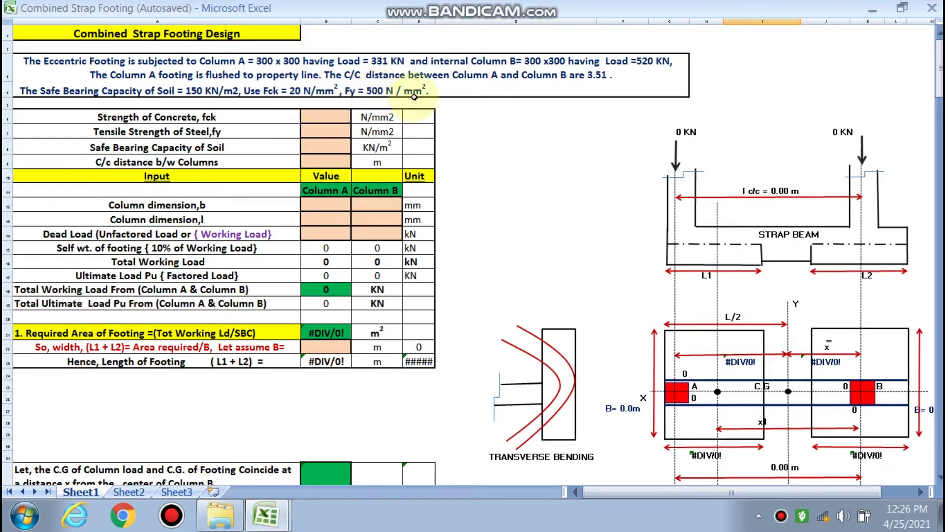
pyautogui.scroll(-1, 542, 217)
pyautogui.scroll(1, 539, 220)
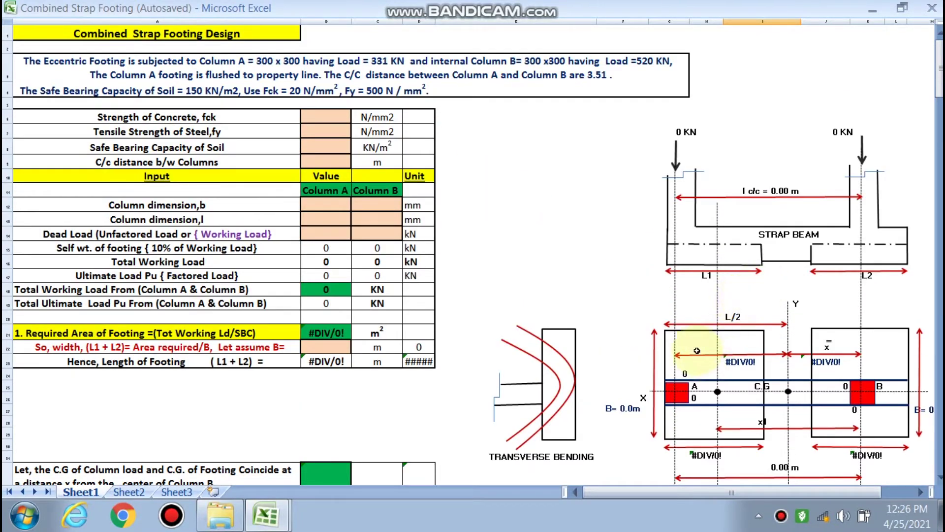
# Review the design sheet from the footing area and length calculations through the steel area, shear force and bending moment sections
pyautogui.scroll(-2, 756, 295)
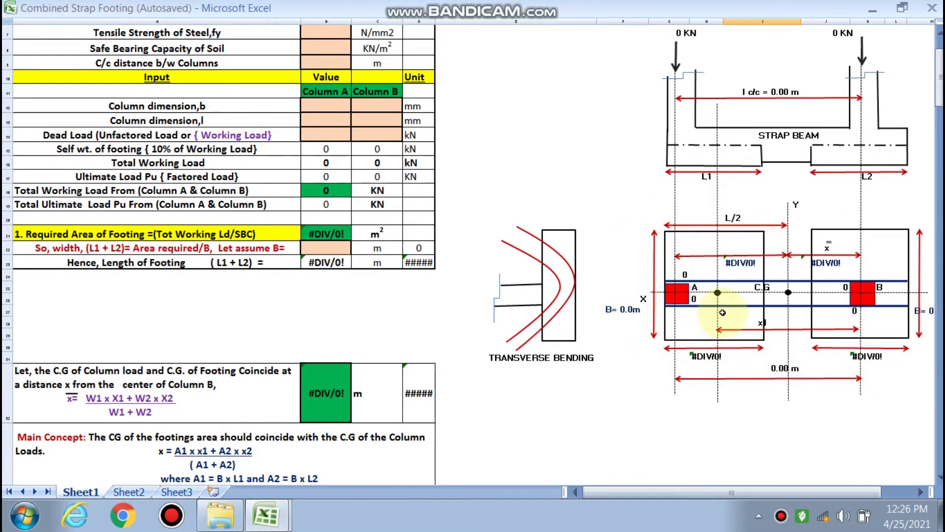
pyautogui.scroll(-1, 721, 315)
pyautogui.scroll(-1, 713, 294)
pyautogui.scroll(-1, 713, 294)
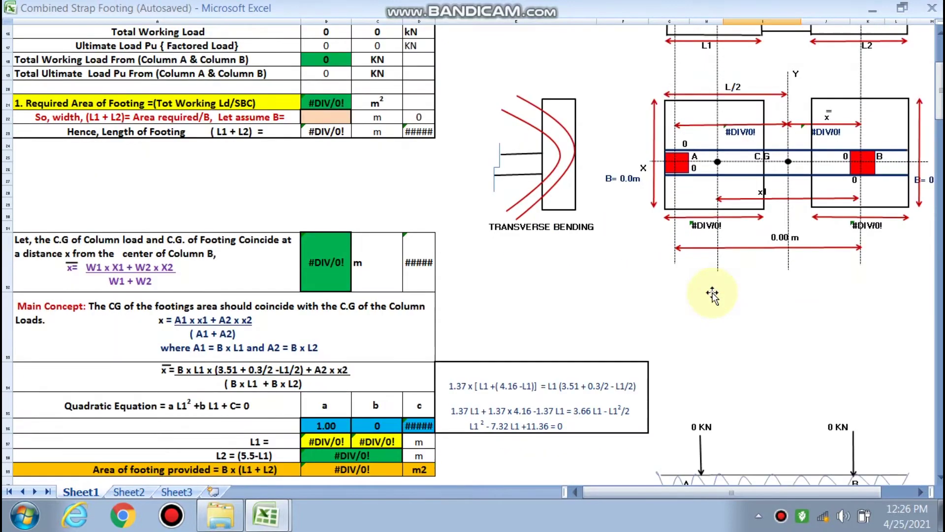
pyautogui.scroll(-1, 707, 298)
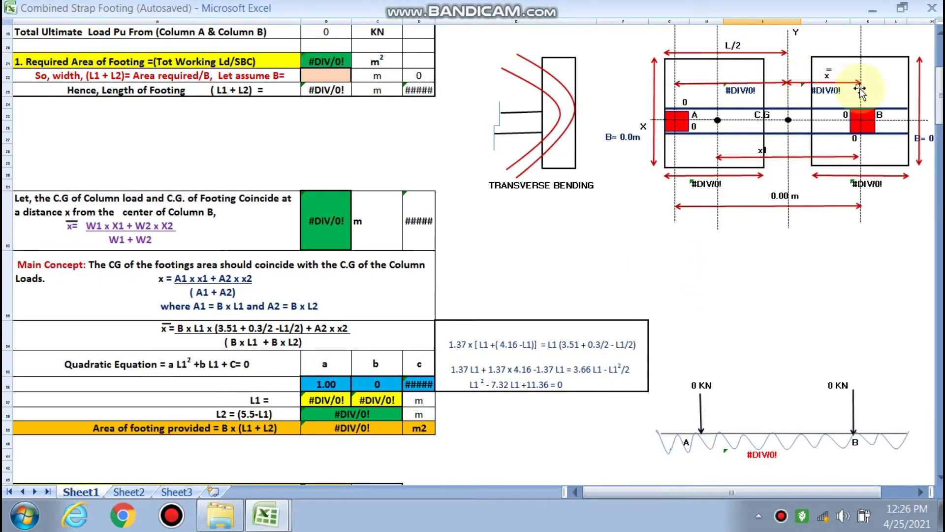
pyautogui.scroll(-15, 529, 218)
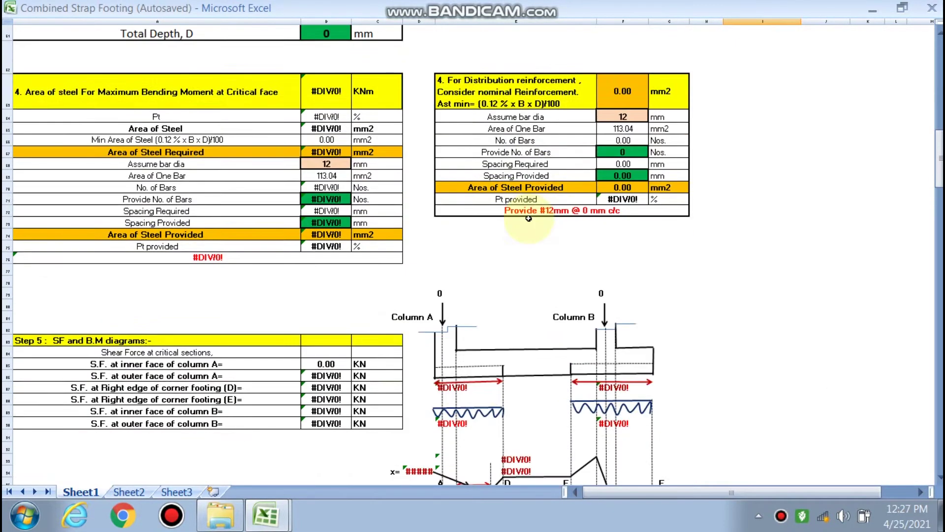
pyautogui.scroll(-2, 529, 218)
pyautogui.scroll(-1, 313, 225)
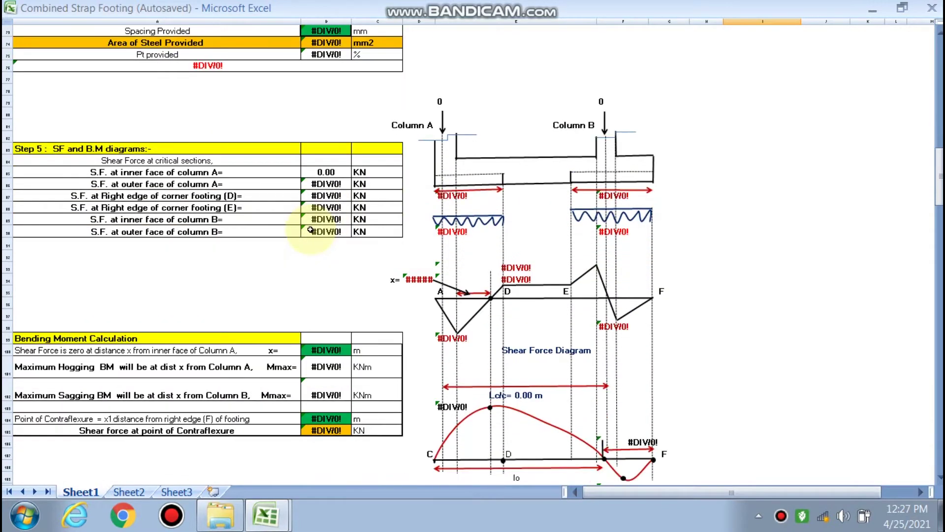
pyautogui.scroll(-1, 596, 172)
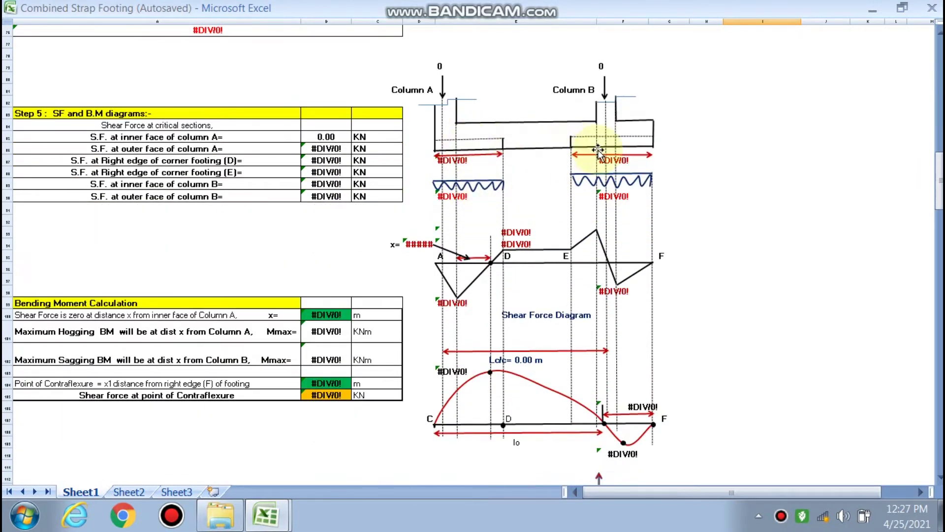
# Examine the strap beam depth, T-beam portion, longitudinal reinforcement and shear reinforcement calculations with their section drawings
pyautogui.scroll(-9, 521, 134)
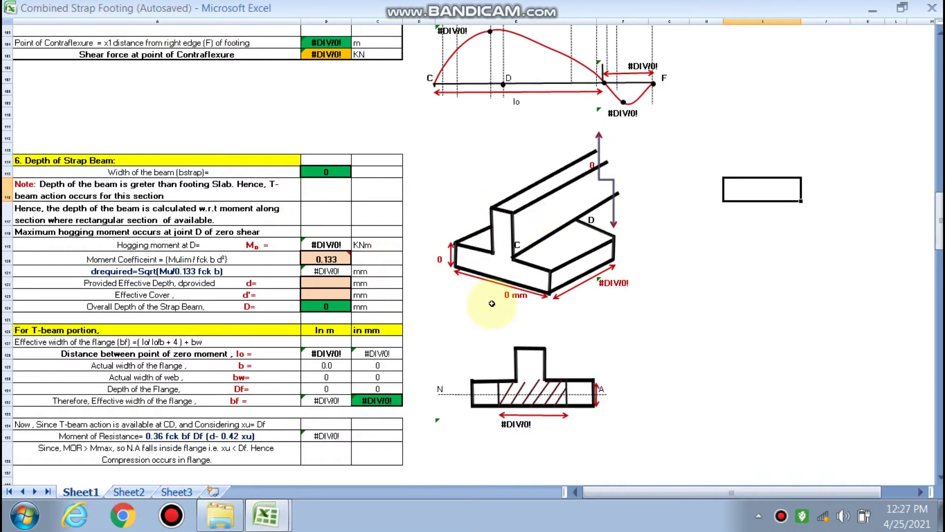
pyautogui.scroll(-6, 492, 291)
pyautogui.scroll(-1, 484, 294)
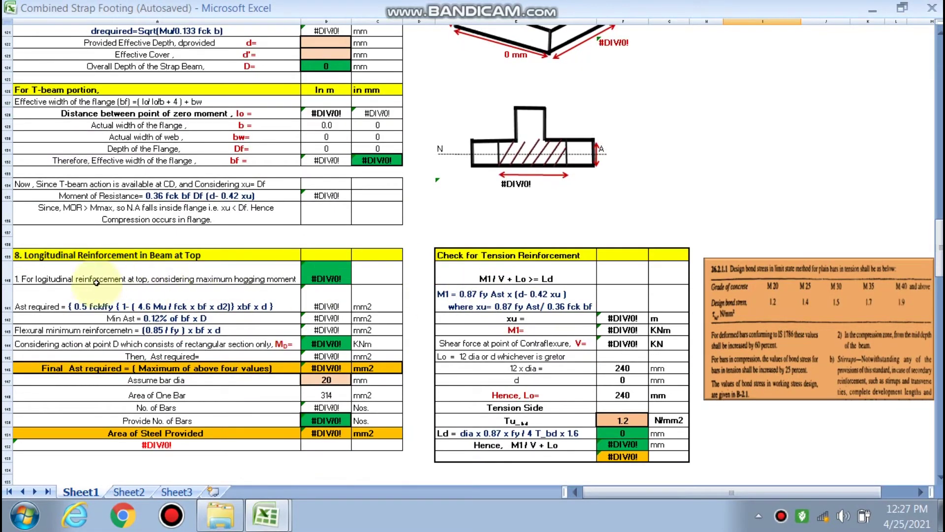
pyautogui.scroll(-4, 303, 301)
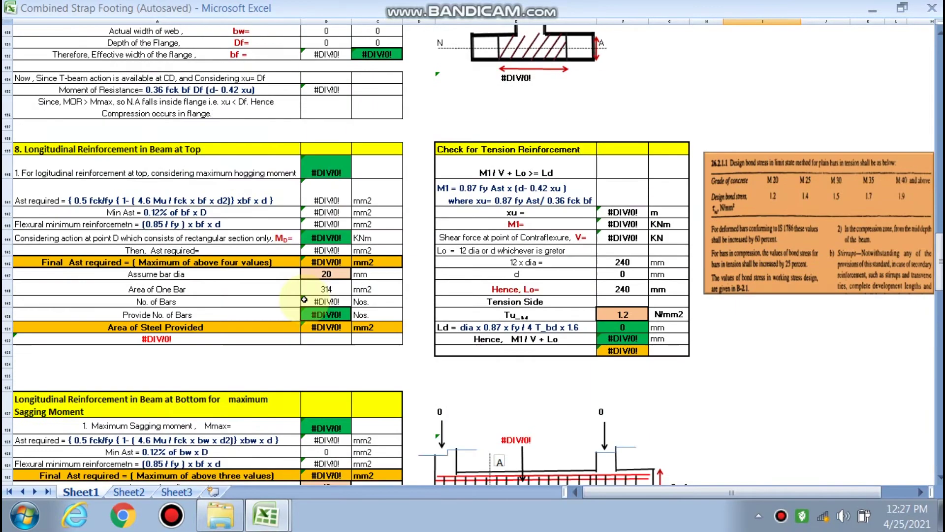
pyautogui.scroll(-2, 303, 300)
pyautogui.scroll(-1, 251, 342)
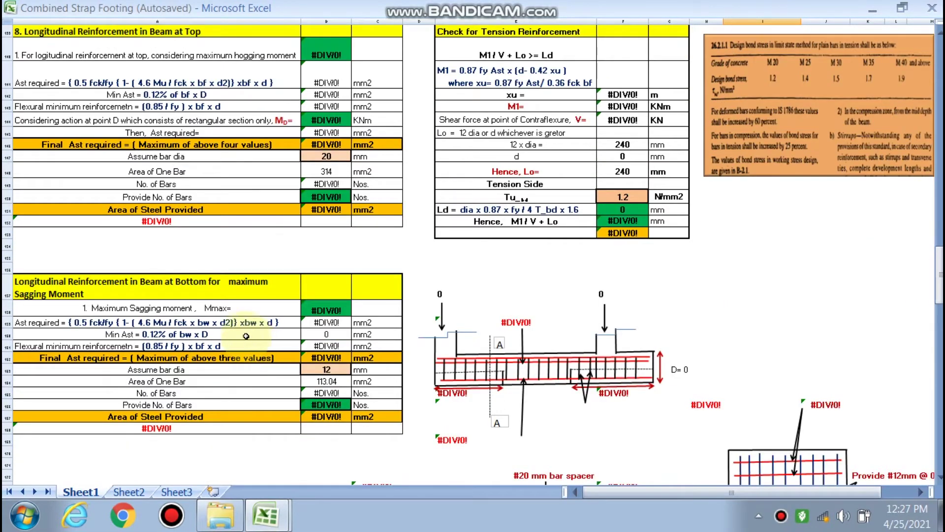
pyautogui.scroll(-7, 123, 310)
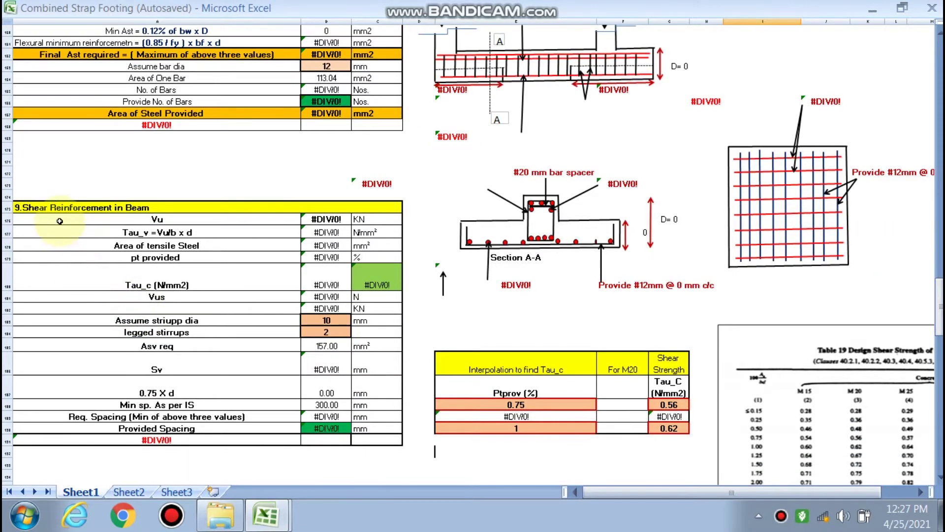
pyautogui.scroll(-1, 183, 252)
# Examine the one-way shear, punching shear and column bearing stress checks, and return to the beginning of the sheet
pyautogui.scroll(-5, 183, 252)
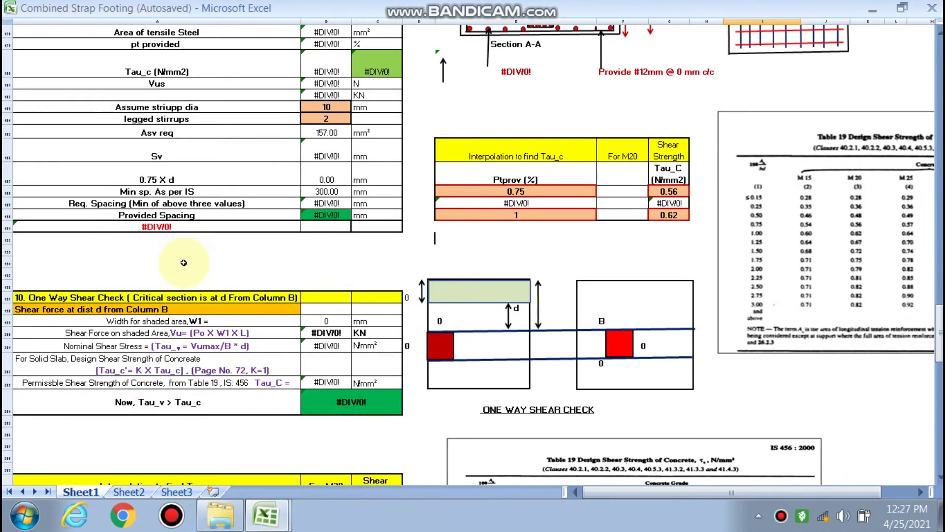
pyautogui.scroll(-1, 205, 306)
pyautogui.scroll(-1, 205, 306)
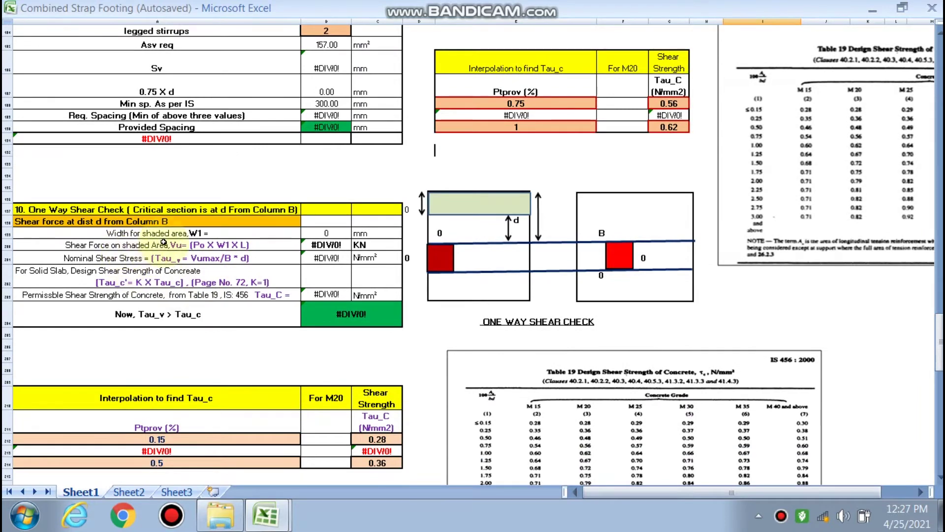
pyautogui.scroll(-3, 533, 270)
pyautogui.scroll(-2, 380, 280)
pyautogui.scroll(1, 362, 280)
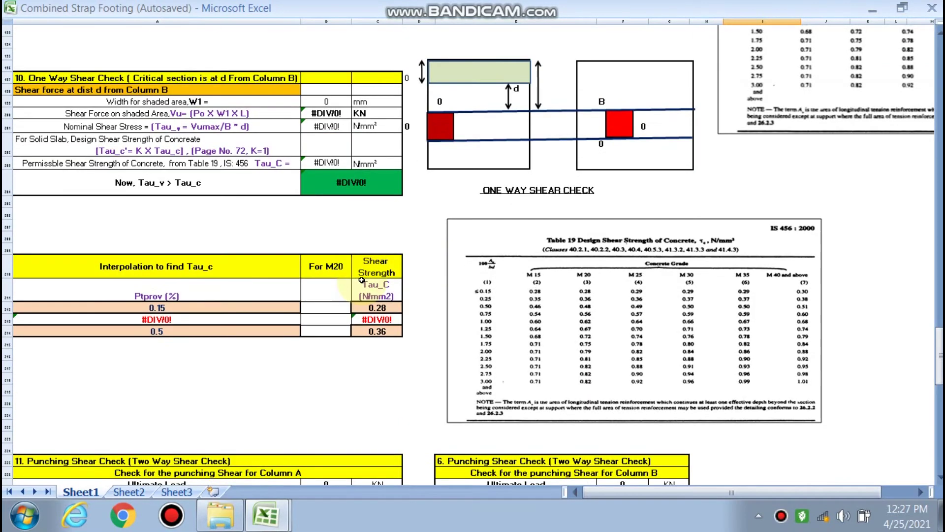
pyautogui.scroll(-6, 361, 281)
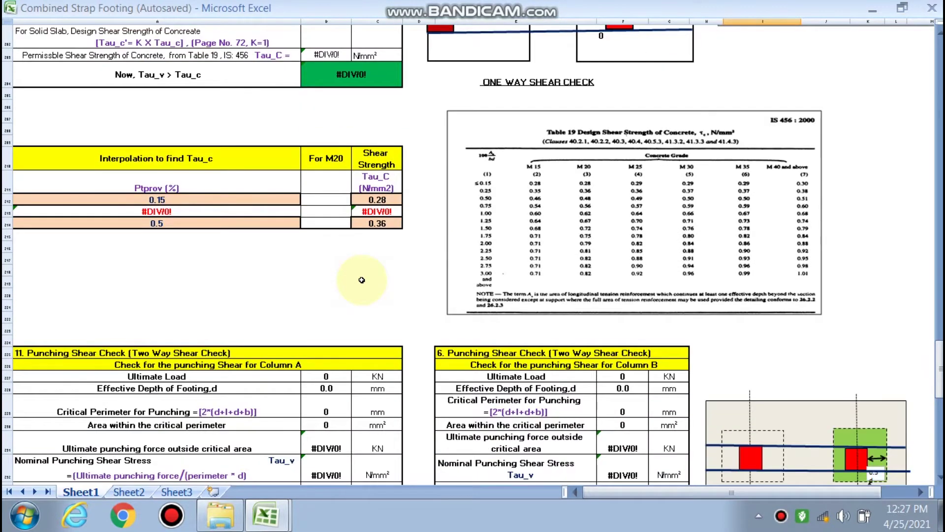
pyautogui.scroll(-7, 175, 273)
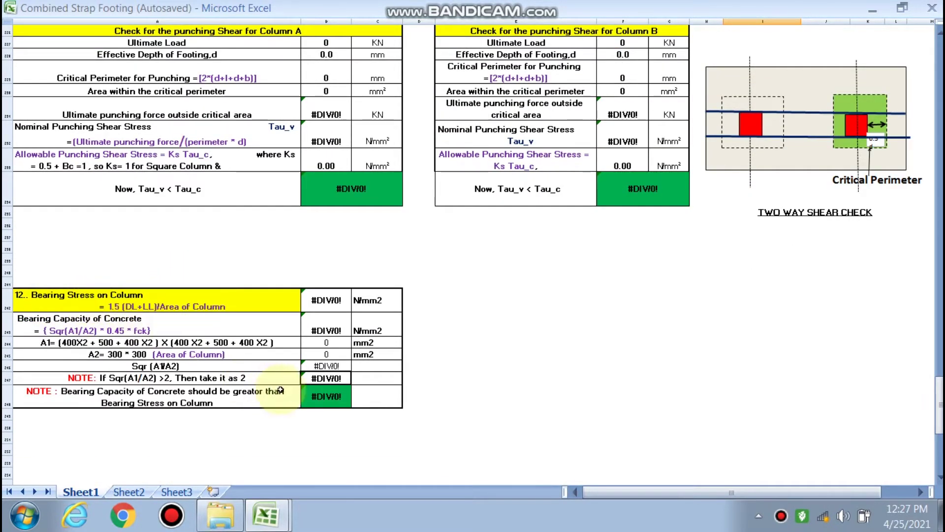
pyautogui.hotkey('ctrl', 'Home')
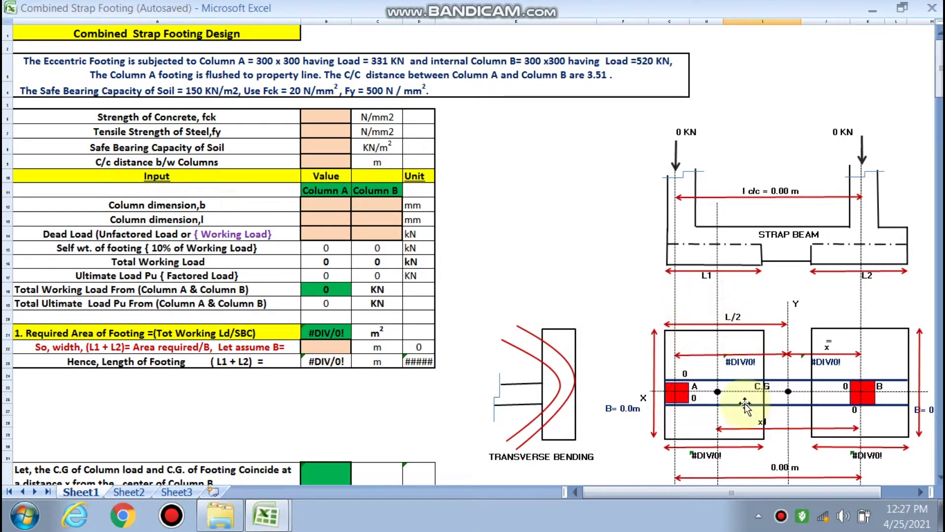
# Enter concrete strength 20 N/mm2, steel strength 500 N/mm2, soil bearing capacity 150 KN/m2 and centre-to-centre column distance 3.51 m
pyautogui.scroll(-2, 714, 385)
pyautogui.scroll(2, 545, 378)
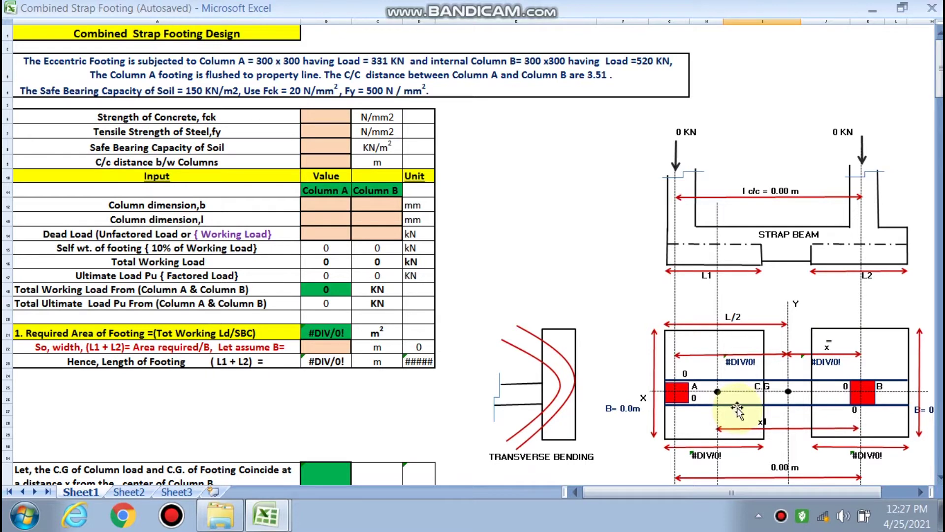
pyautogui.click(337, 116)
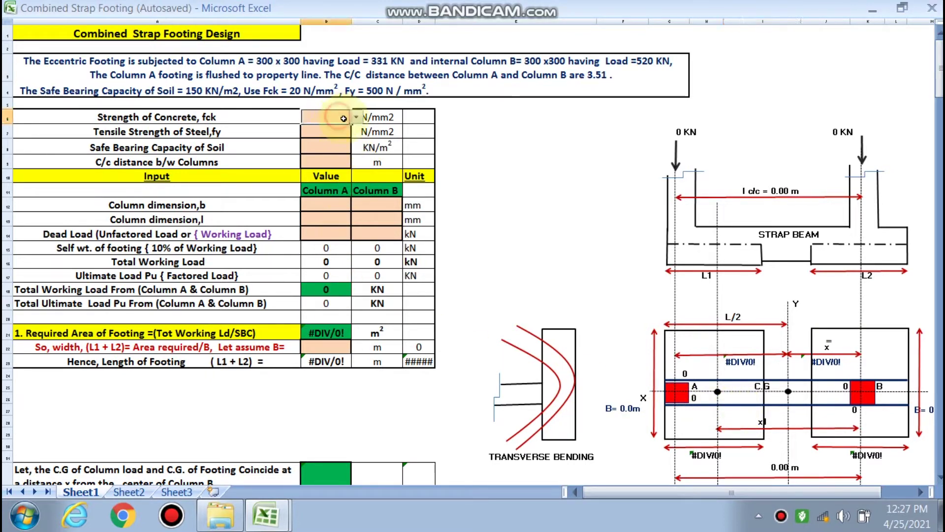
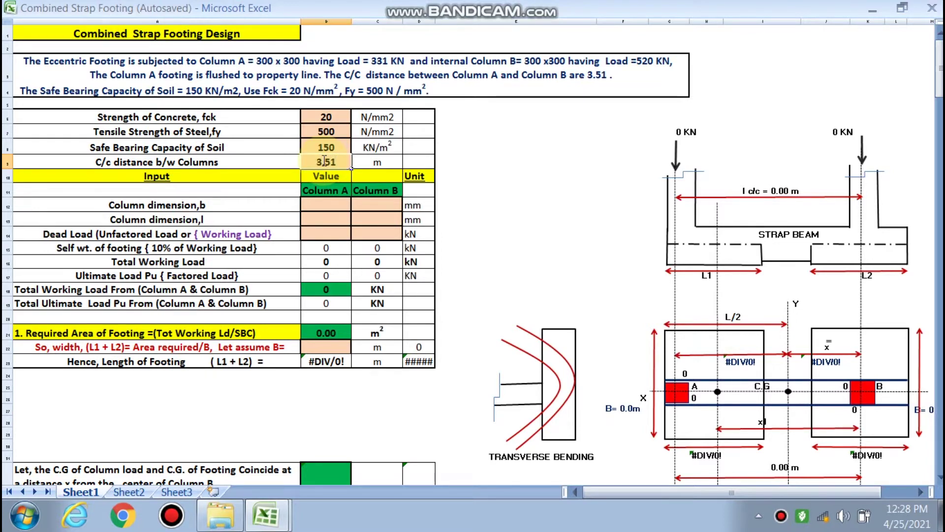
# Set both the b and l dimensions of Column A to 300 mm
pyautogui.click(331, 204)
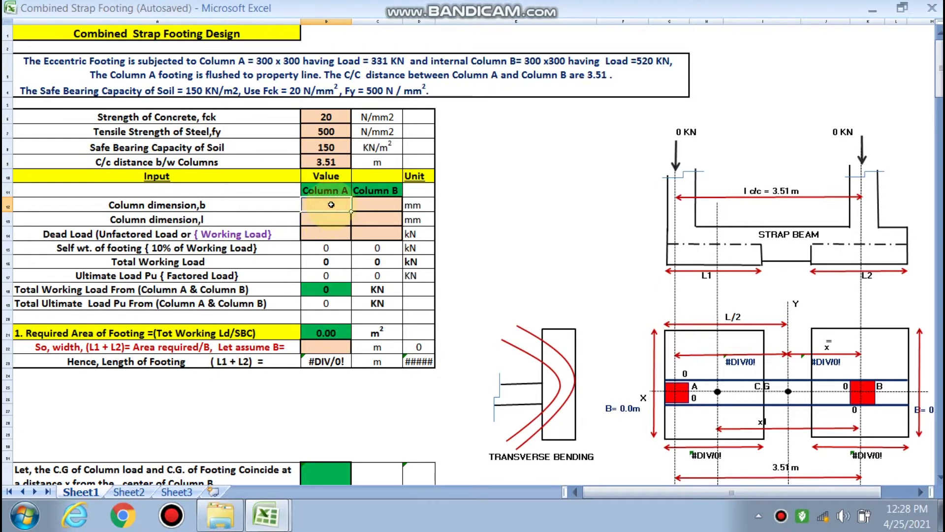
pyautogui.write('300')
pyautogui.click(334, 223)
pyautogui.write('300')
# Set both the b and l dimensions of Column B to 300 mm
pyautogui.click(376, 204)
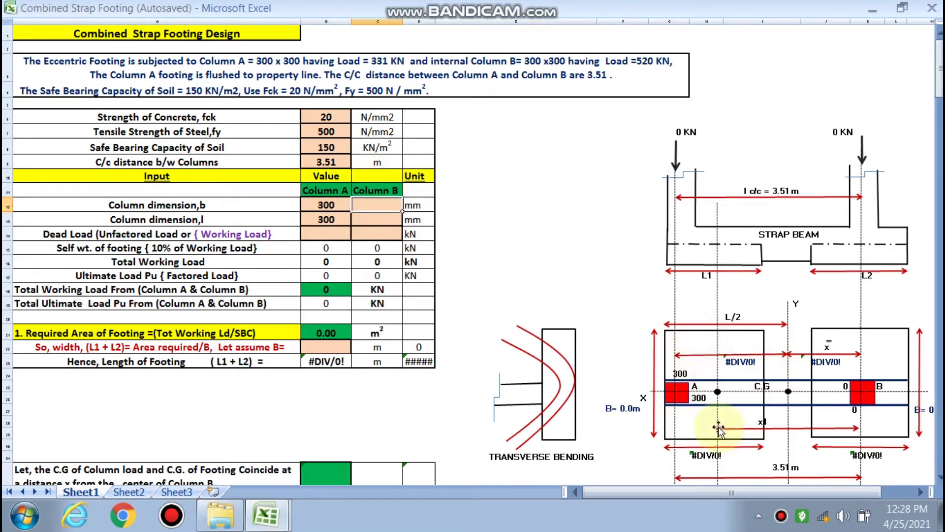
pyautogui.scroll(-1, 640, 419)
pyautogui.scroll(1, 368, 219)
pyautogui.click(373, 203)
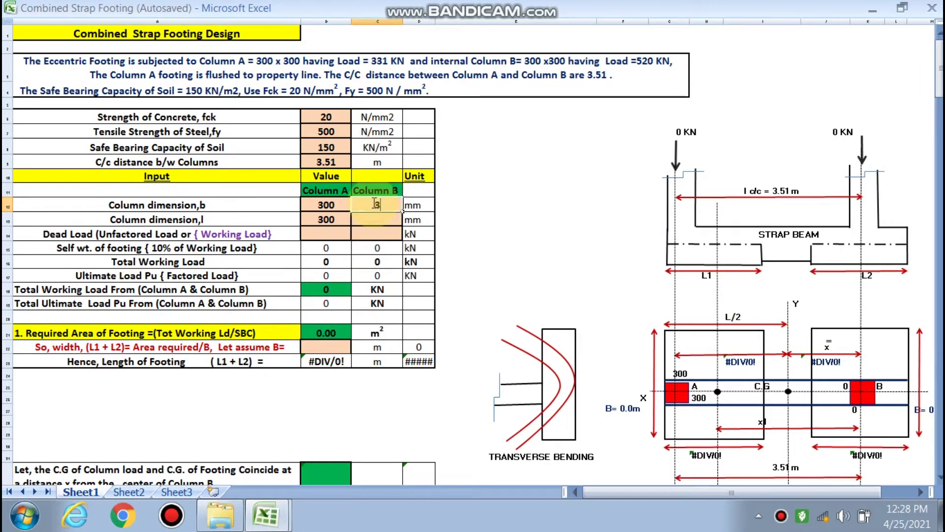
pyautogui.write('300')
pyautogui.click(385, 217)
pyautogui.write('300')
# Enter the unfactored working loads as 331 kN for Column A and 520 kN for Column B
pyautogui.click(326, 261)
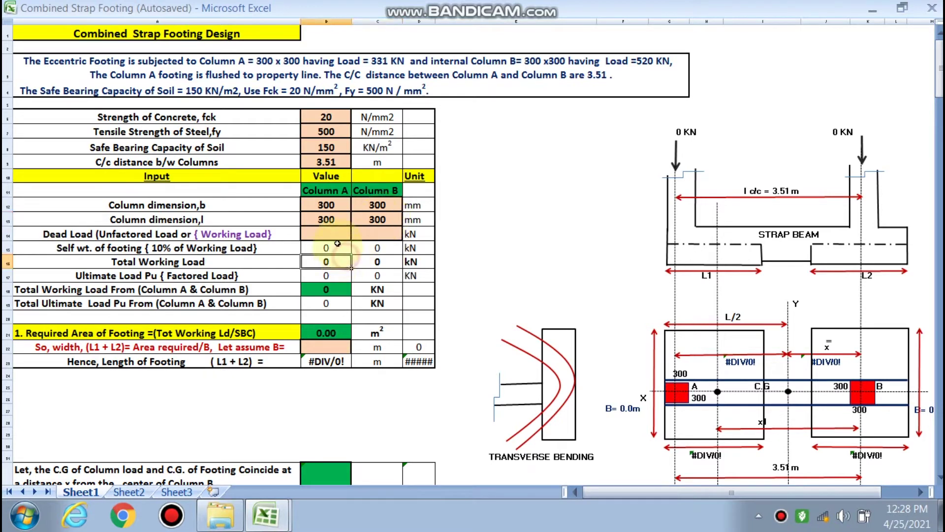
pyautogui.click(326, 236)
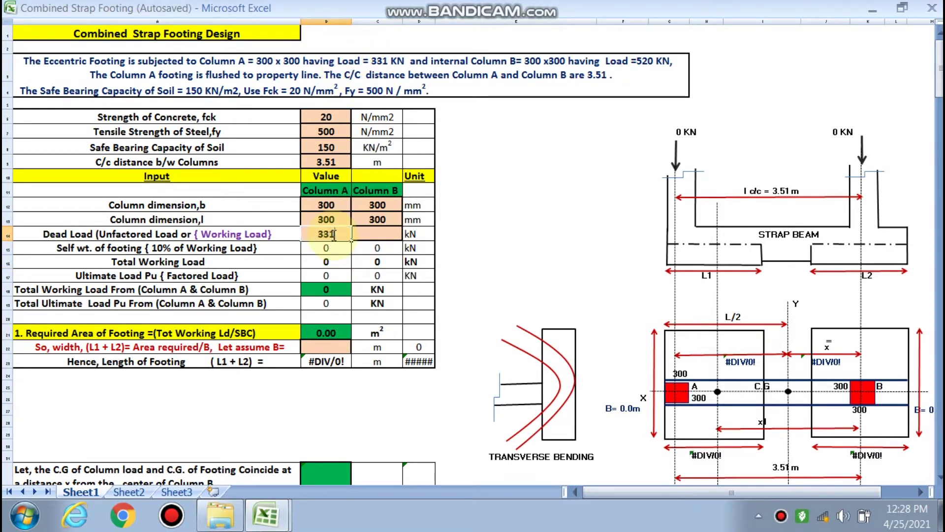
pyautogui.write('331')
pyautogui.click(374, 231)
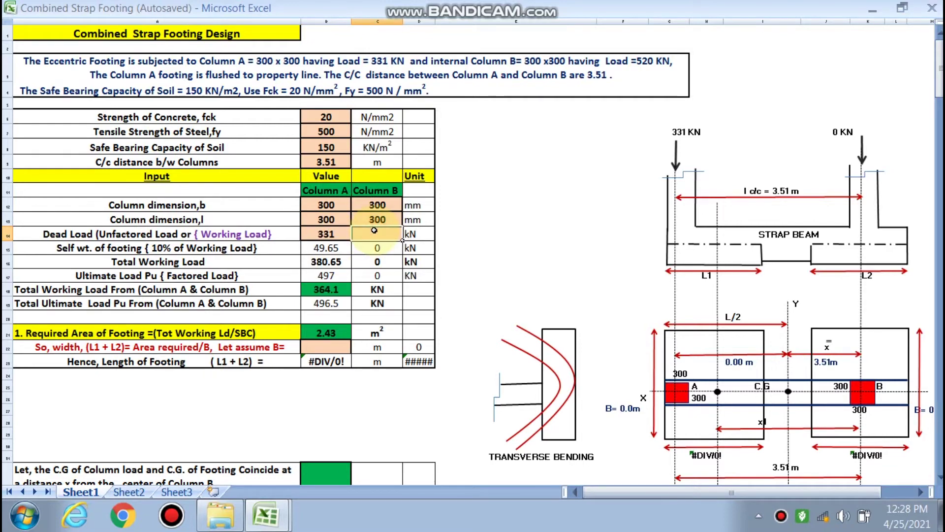
pyautogui.write('520')
pyautogui.click(377, 275)
# Inspect the formula behind the total ultimate load Pu from Columns A and B
pyautogui.scroll(-1, 238, 233)
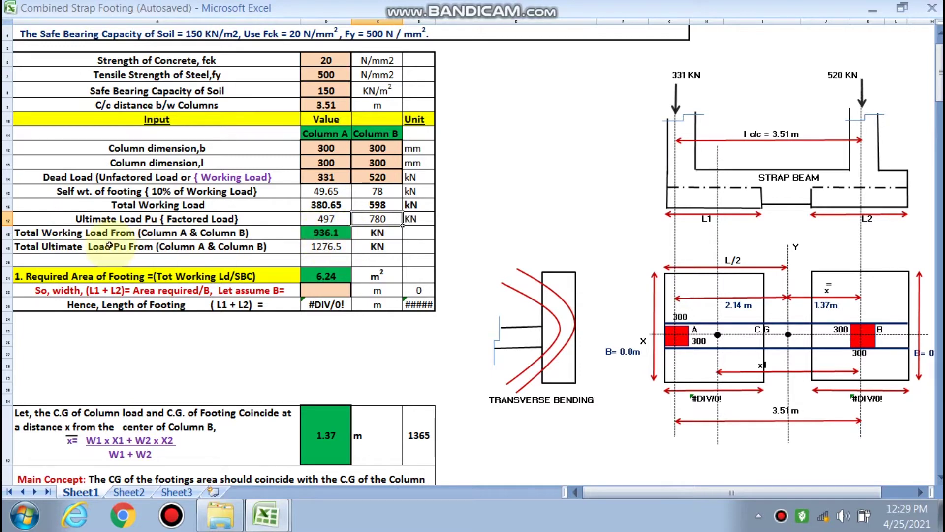
pyautogui.doubleClick(314, 250)
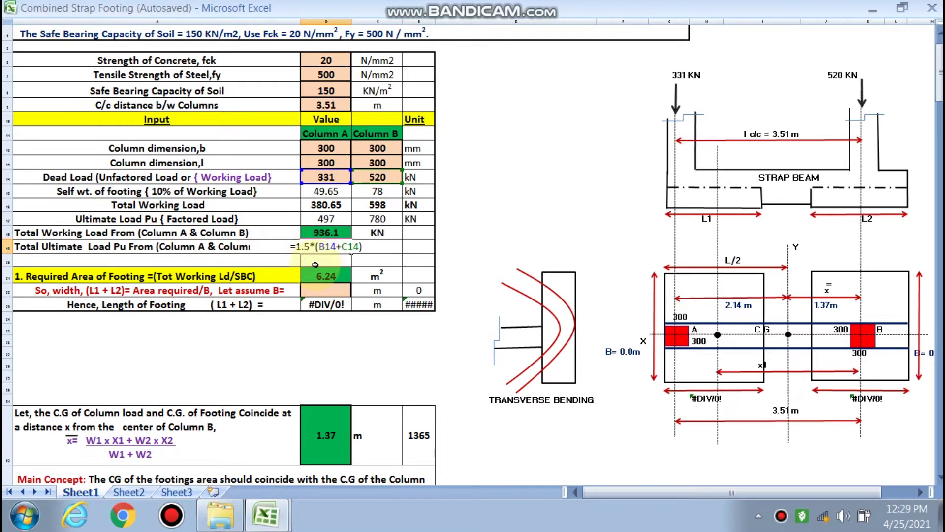
# Inspect the formula behind the required area of footing
pyautogui.press('Escape')
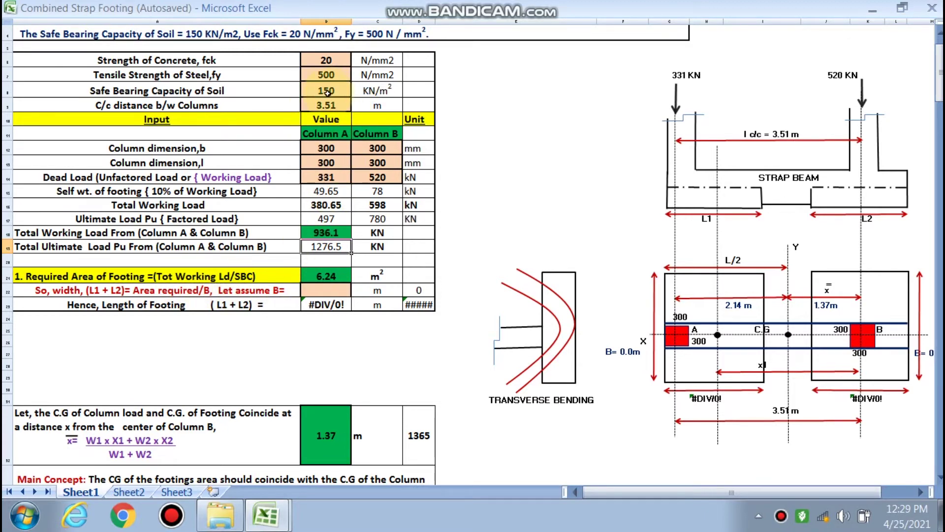
pyautogui.doubleClick(336, 279)
pyautogui.press('Escape')
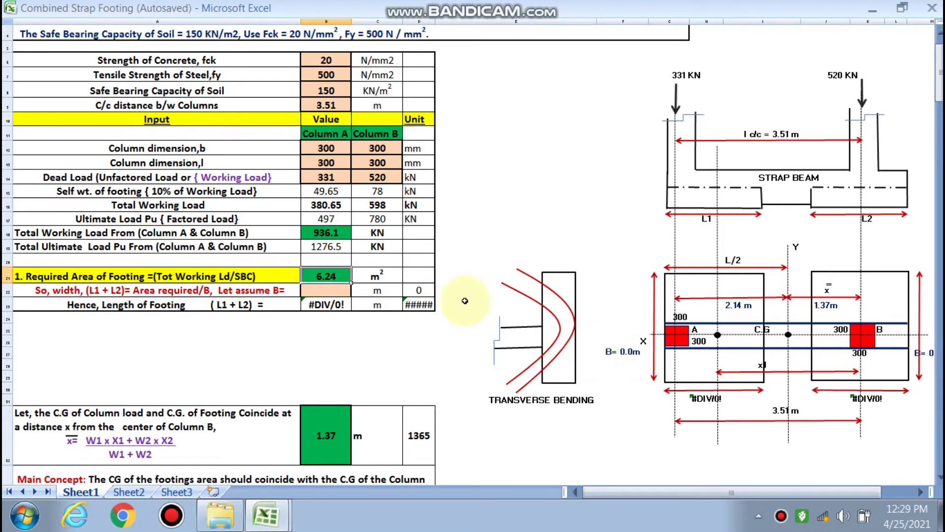
# Set the assumed footing width B to 1.5 m
pyautogui.click(328, 289)
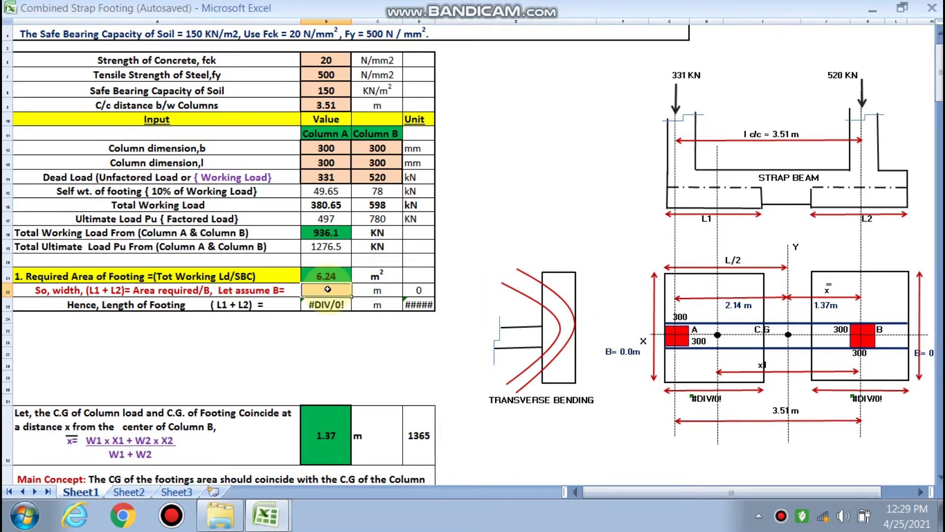
pyautogui.write('1.5')
pyautogui.click(323, 364)
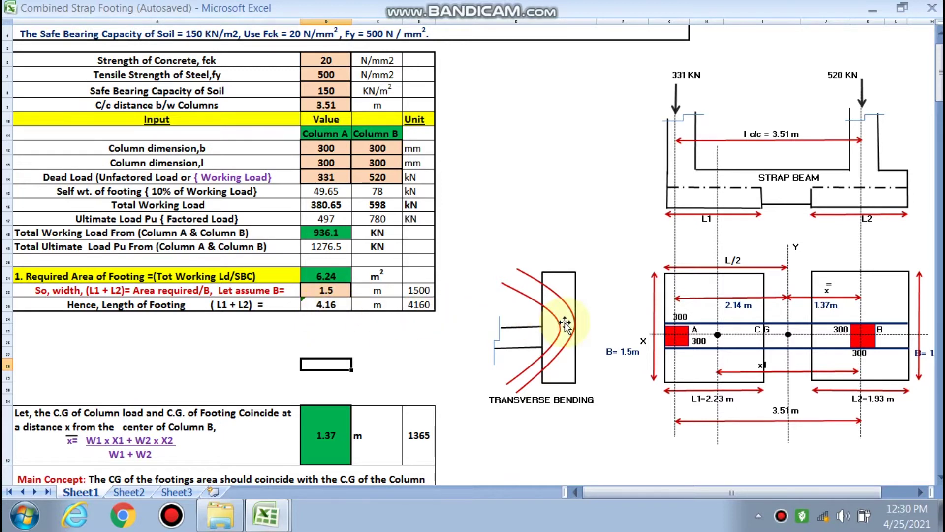
# Inspect the formula behind the C.G. distance x from the center of Column B and trace the cells it references
pyautogui.scroll(-2, 566, 306)
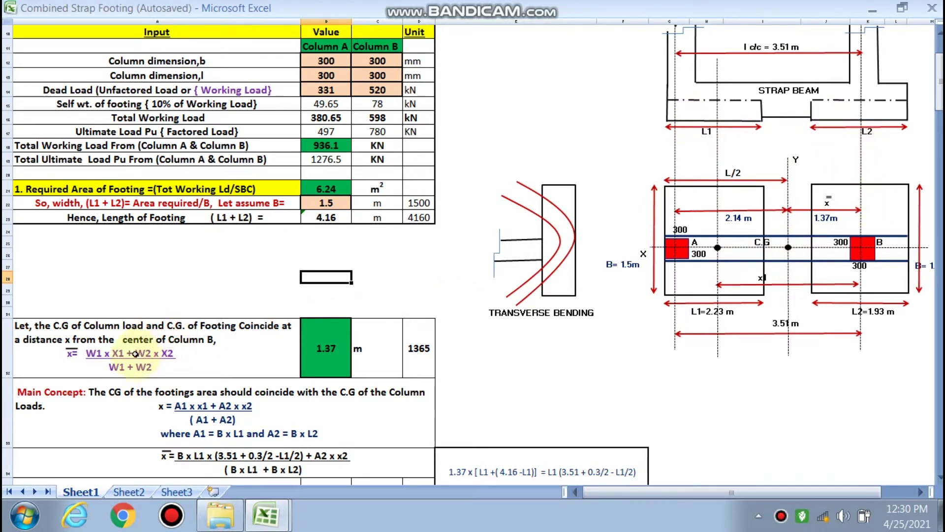
pyautogui.scroll(-1, 123, 370)
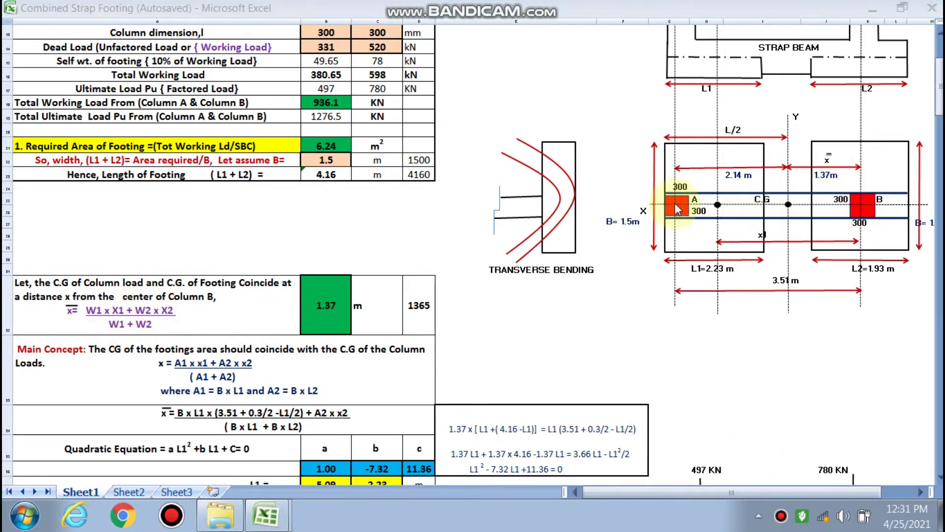
pyautogui.press('Escape')
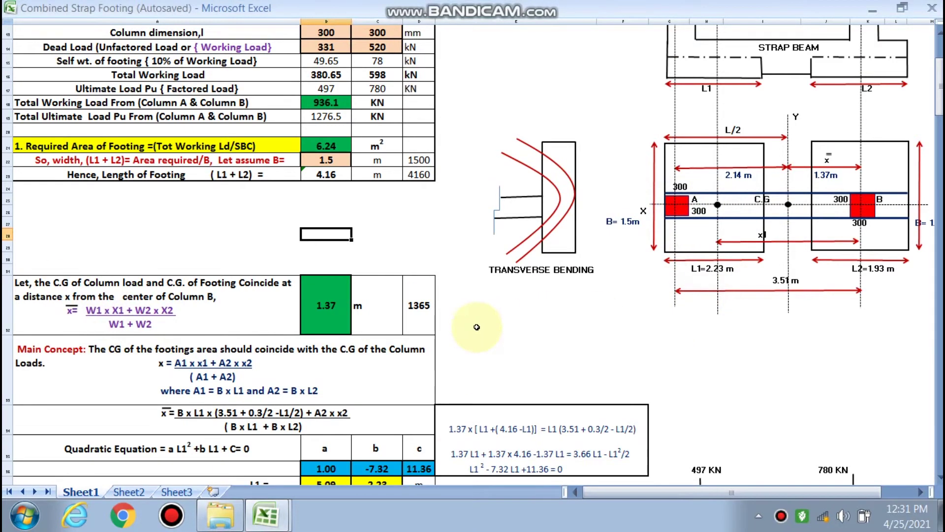
pyautogui.scroll(-1, 362, 340)
pyautogui.click(317, 259)
pyautogui.doubleClick(316, 259)
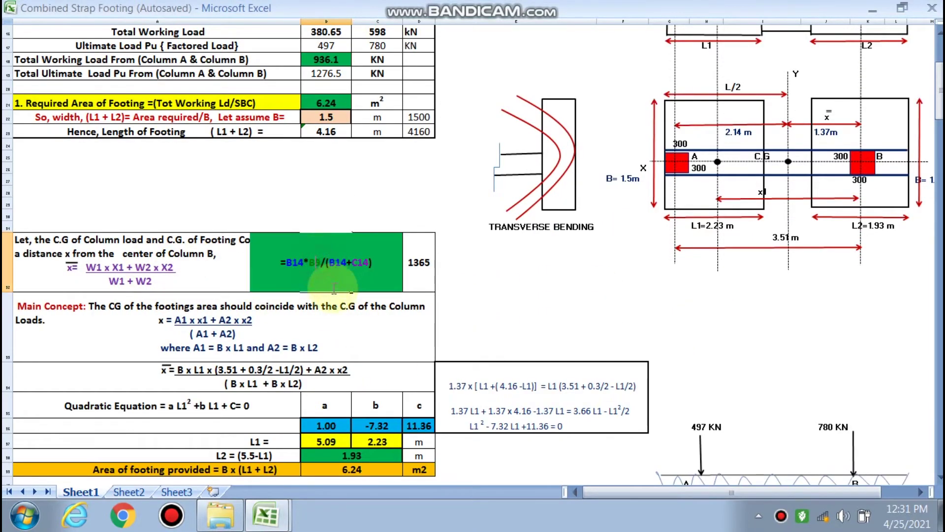
pyautogui.scroll(3, 340, 221)
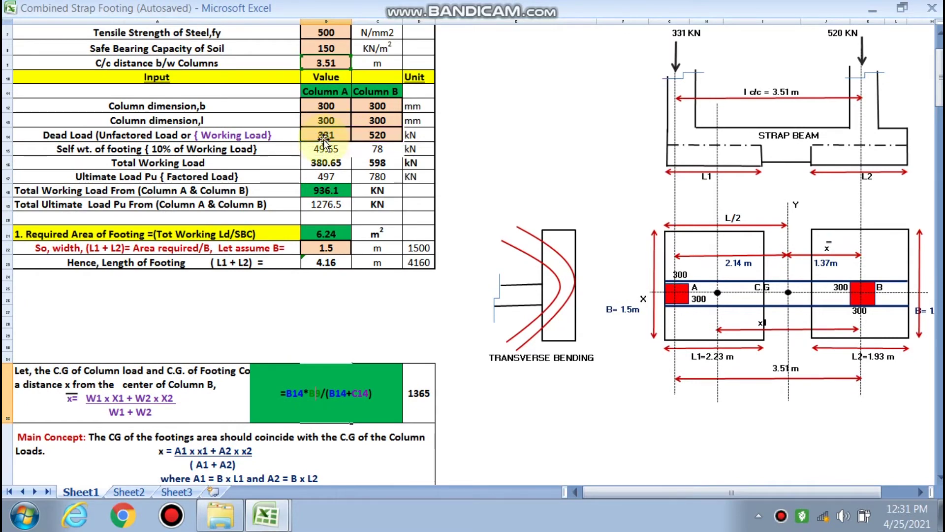
pyautogui.scroll(2, 374, 163)
pyautogui.scroll(-4, 340, 315)
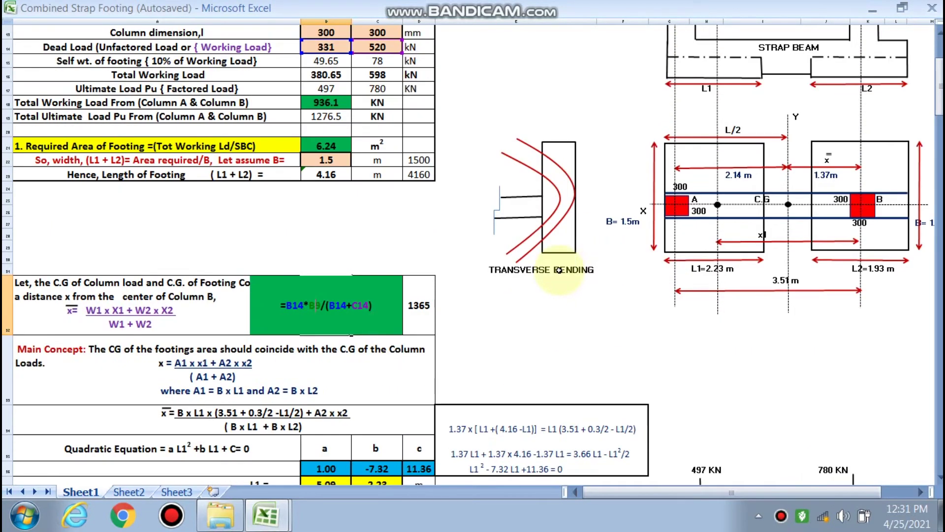
pyautogui.press('Escape')
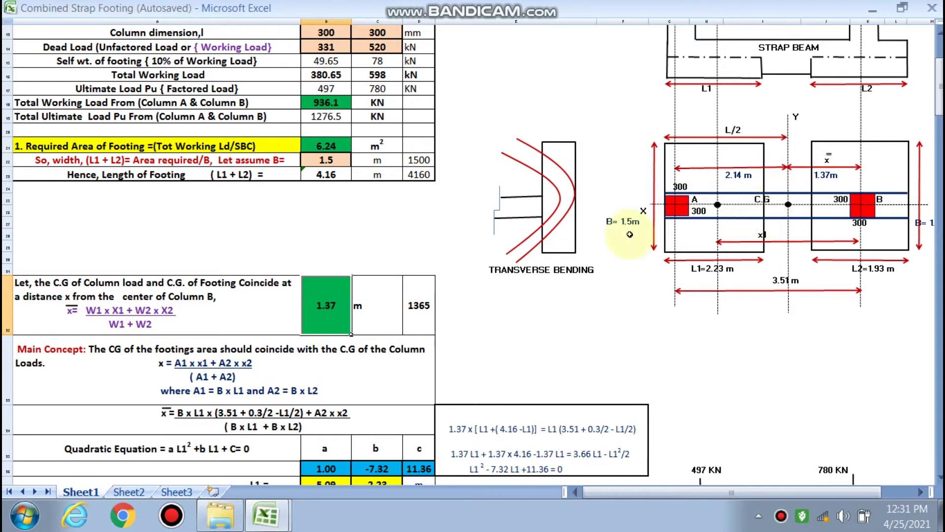
# Examine the main concept derivation and quadratic equation for L1 against the footing plan's dimensions
pyautogui.scroll(-1, 738, 222)
pyautogui.scroll(-2, 739, 300)
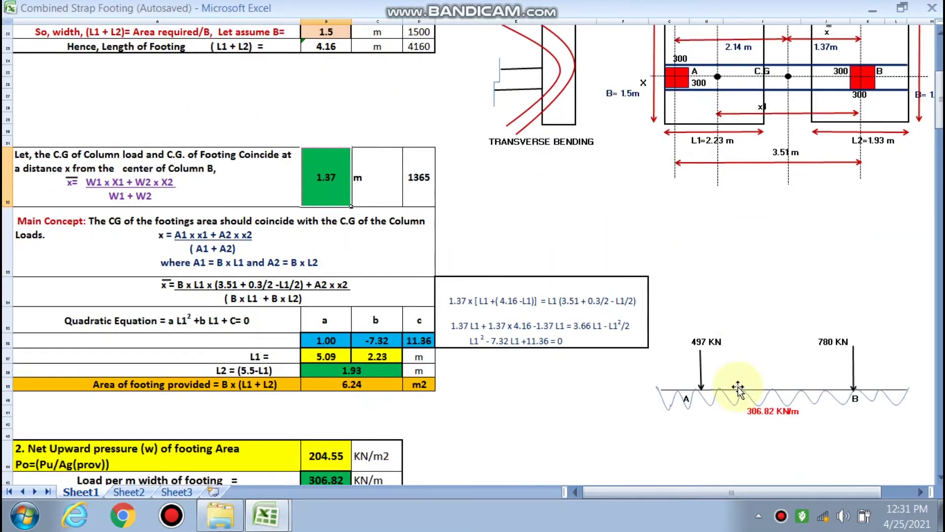
pyautogui.scroll(2, 233, 290)
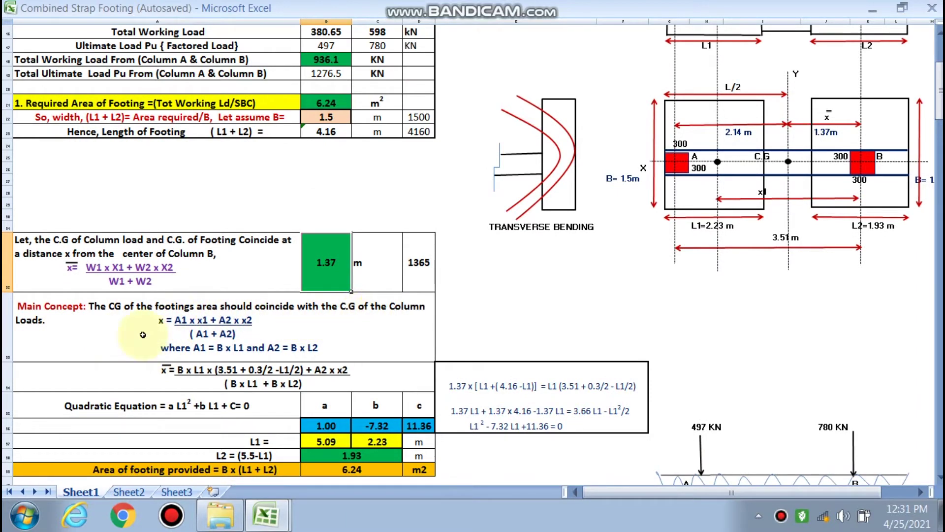
pyautogui.scroll(1, 188, 350)
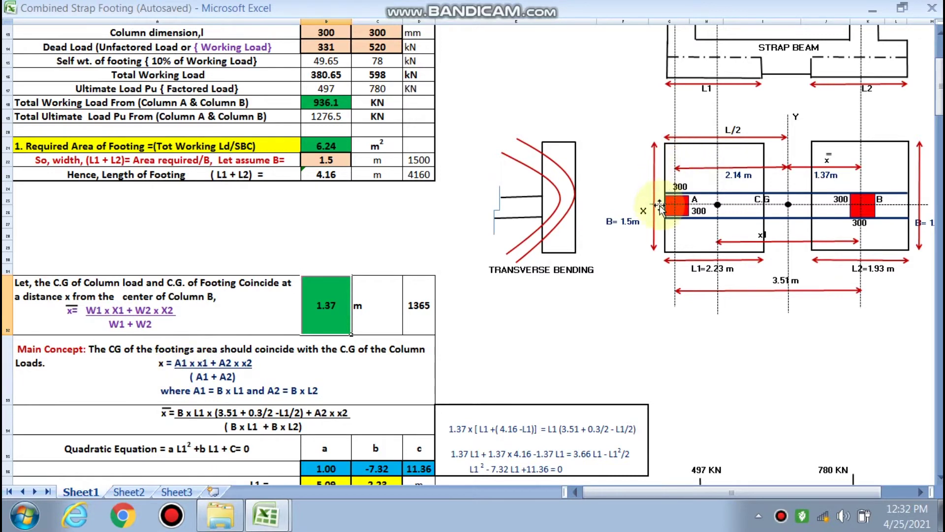
pyautogui.scroll(-1, 184, 323)
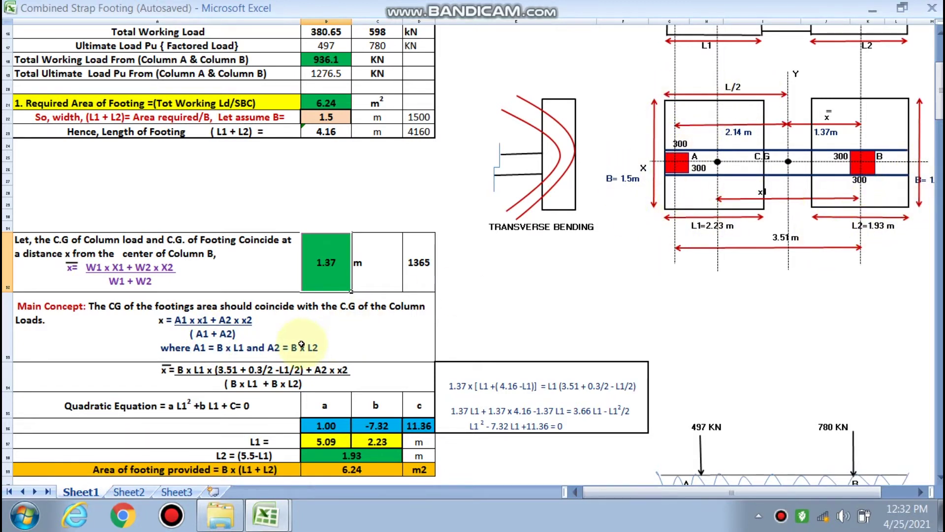
pyautogui.scroll(-1, 301, 344)
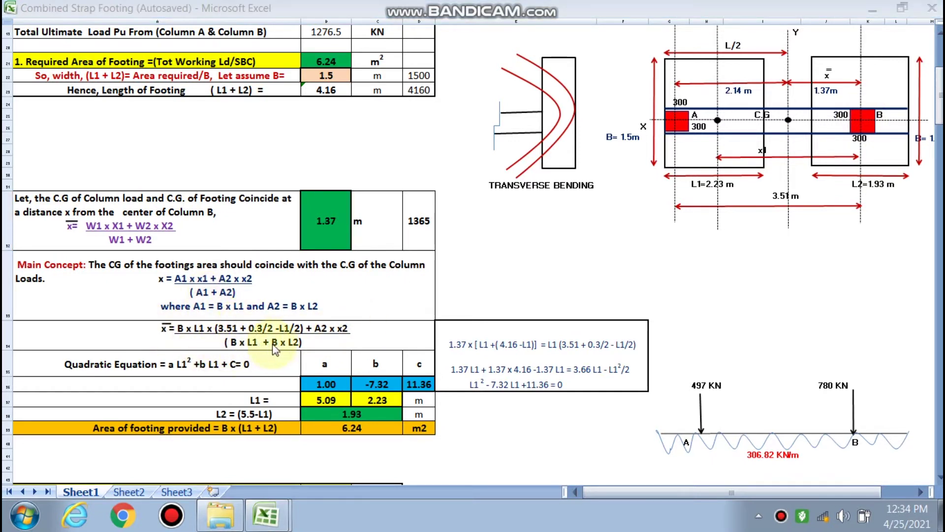
pyautogui.click(562, 306)
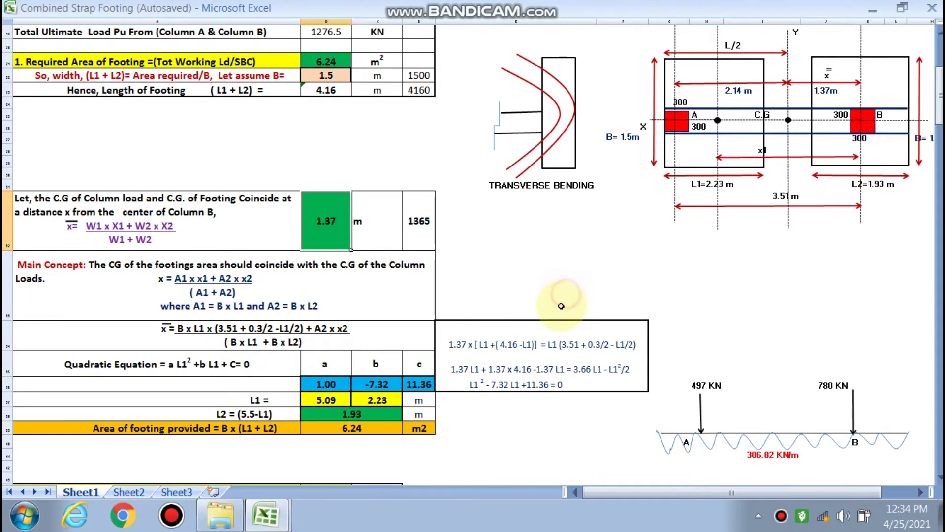
pyautogui.scroll(-1, 561, 307)
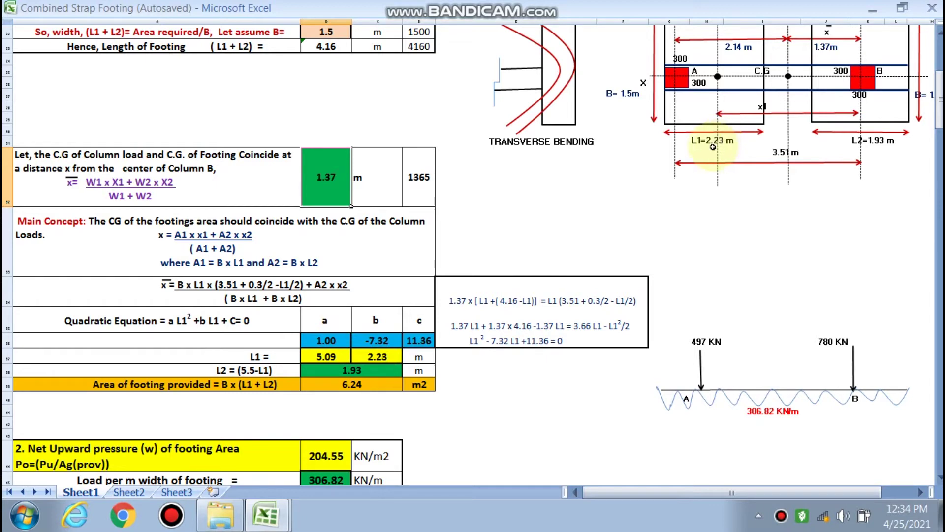
pyautogui.scroll(2, 714, 148)
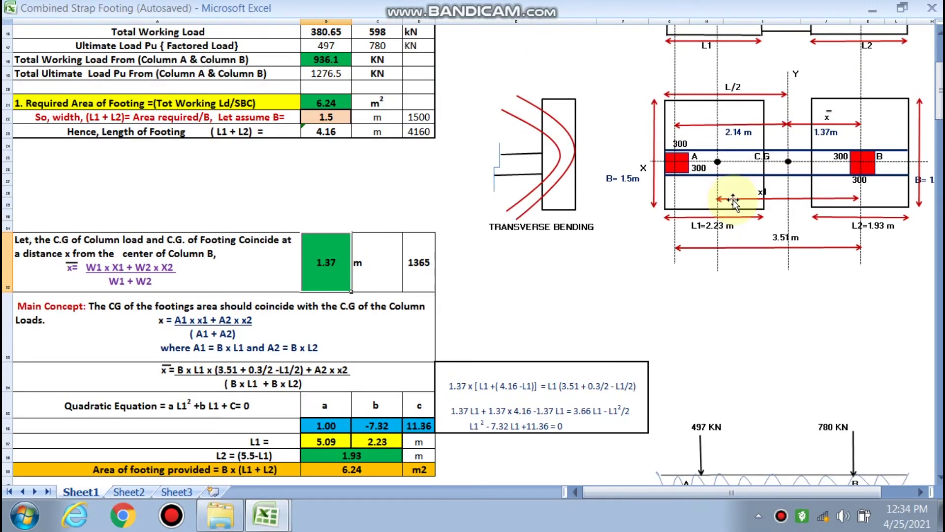
pyautogui.scroll(-2, 722, 227)
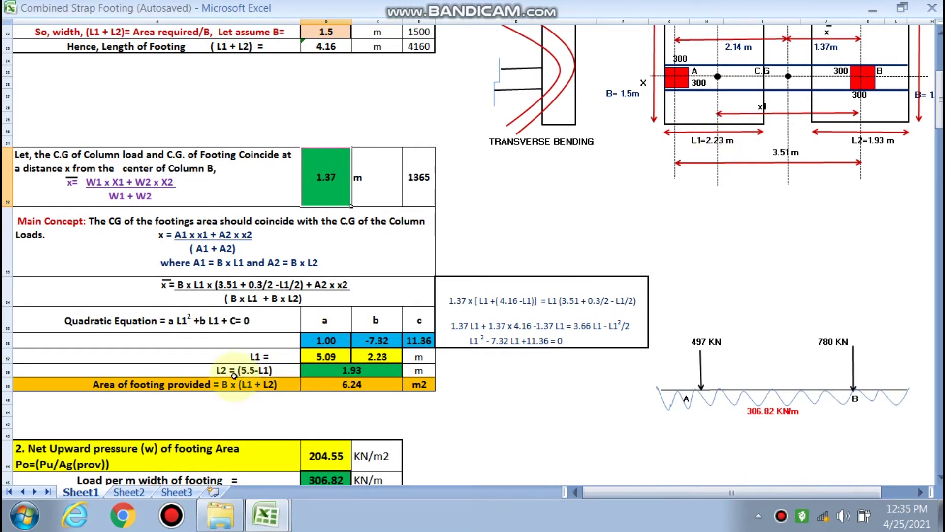
# Inspect the formula that computes footing length L2 from the total length and L1
pyautogui.scroll(2, 239, 377)
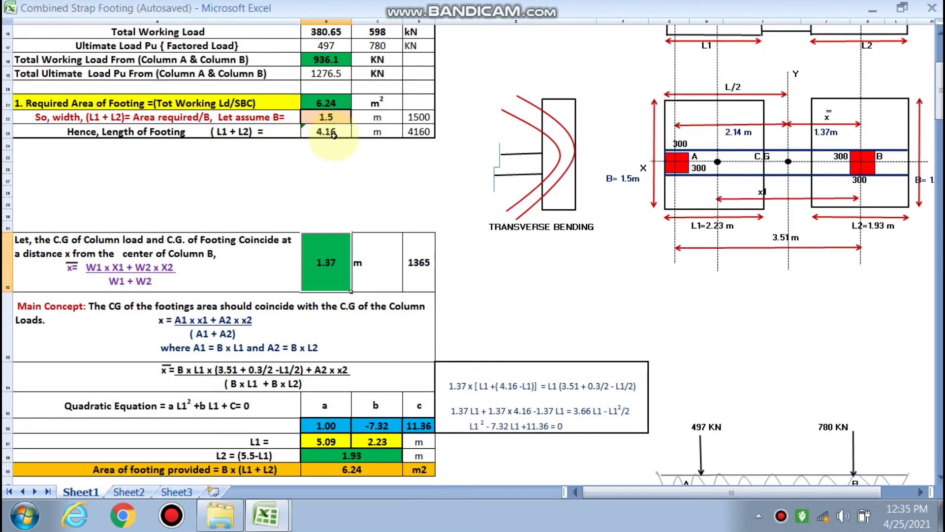
pyautogui.doubleClick(344, 456)
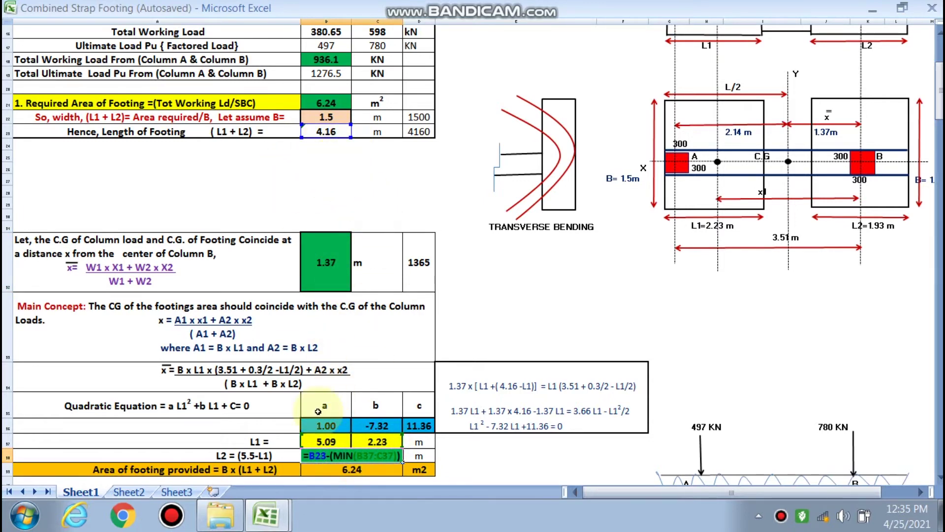
pyautogui.press('Escape')
pyautogui.scroll(-1, 861, 227)
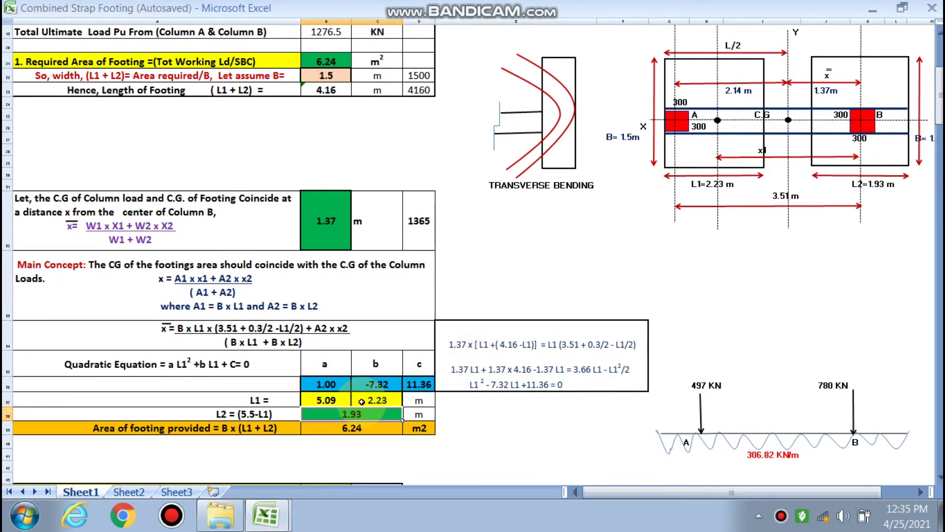
pyautogui.scroll(-1, 370, 410)
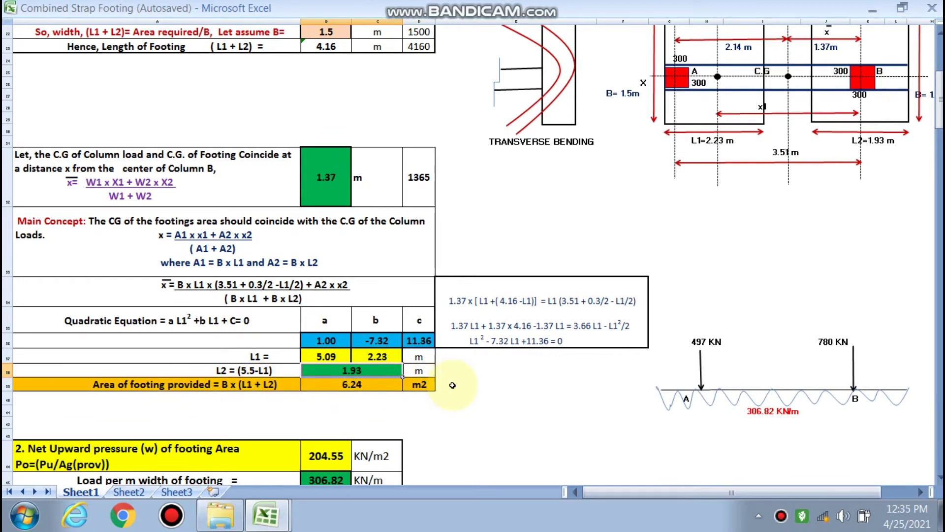
# Change the unfactored working load of Column A to 550 kN
pyautogui.scroll(1, 452, 385)
pyautogui.scroll(4, 453, 385)
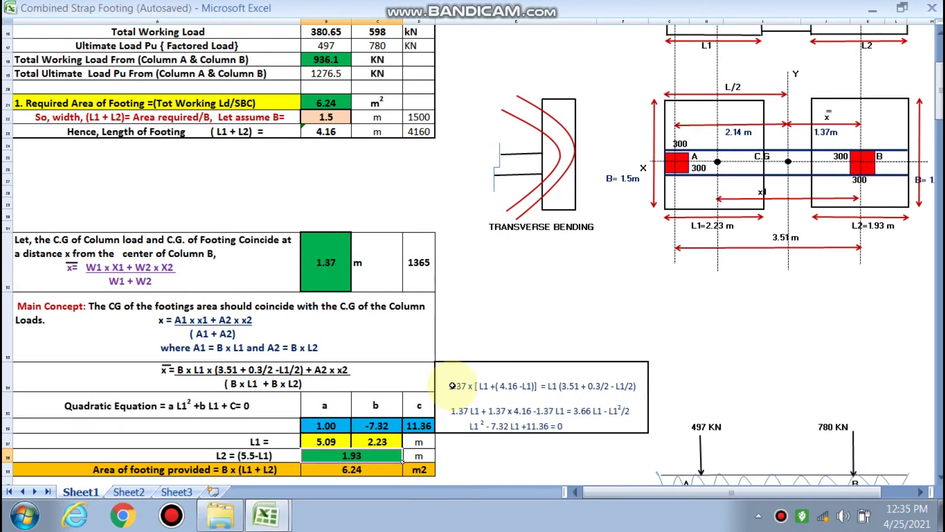
pyautogui.scroll(2, 453, 385)
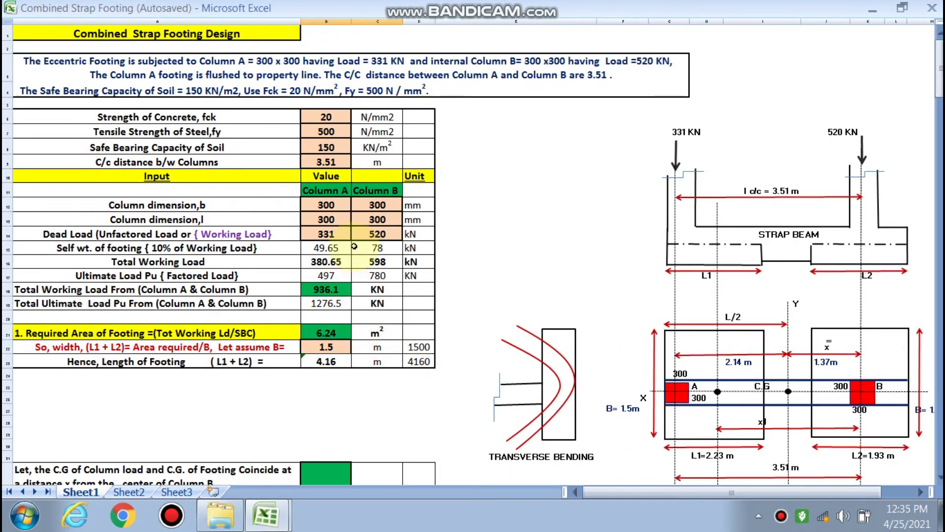
pyautogui.click(335, 235)
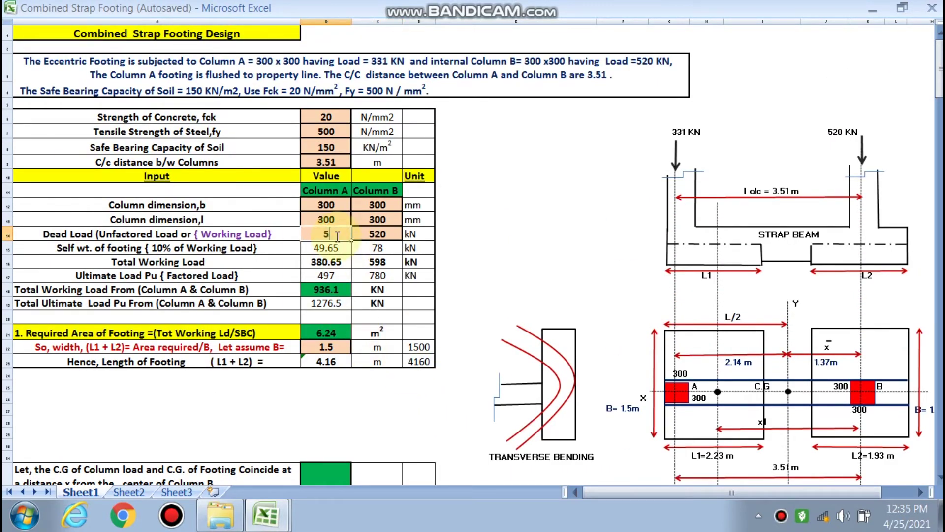
pyautogui.write('550')
pyautogui.click(560, 190)
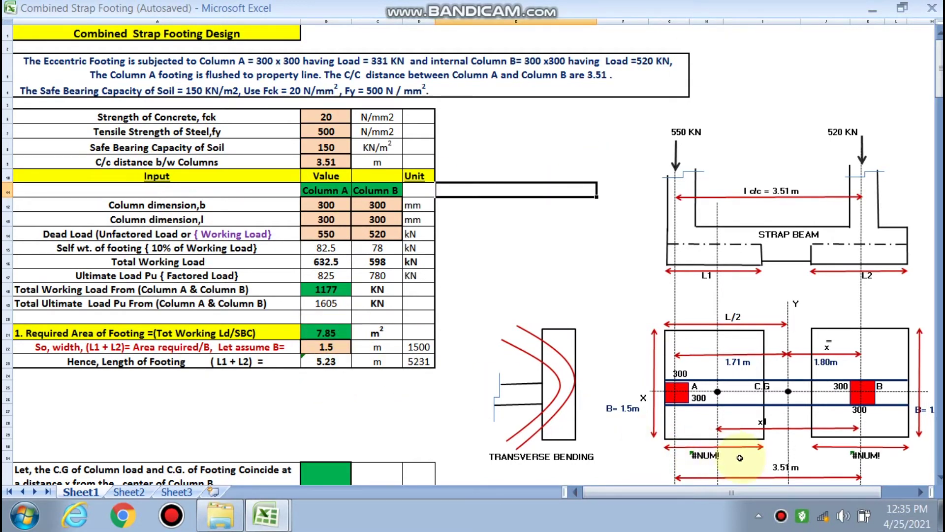
# Set the assumed footing width B to 2.5 m and check the L1 and L2 lengths on the plan
pyautogui.scroll(-1, 739, 443)
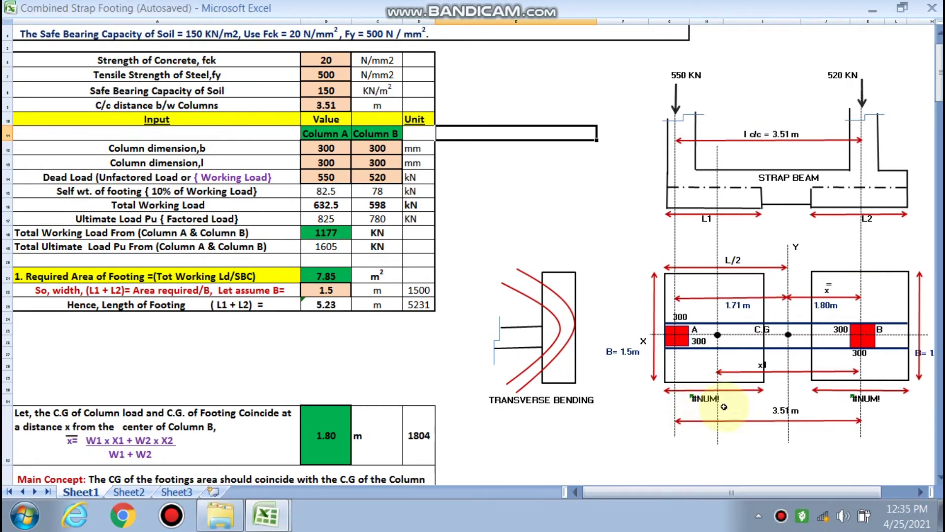
pyautogui.click(338, 290)
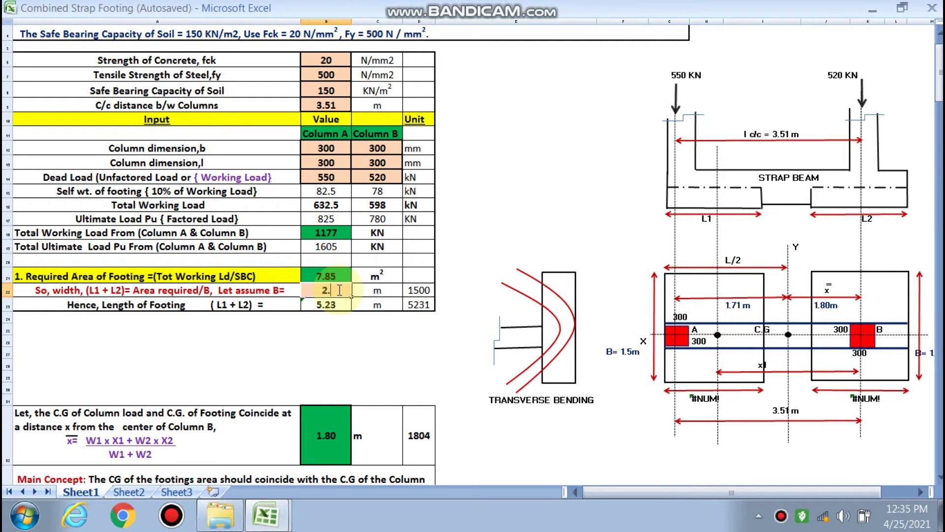
pyautogui.click(515, 232)
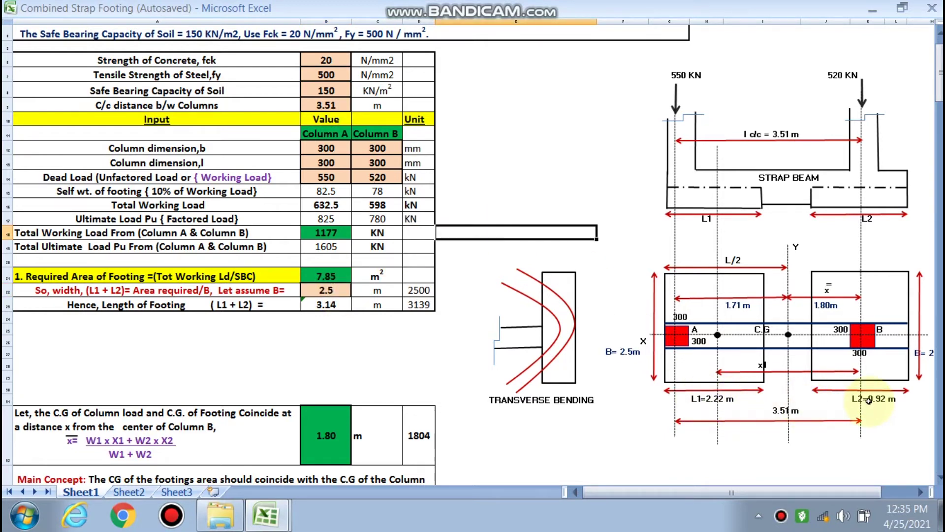
# Change the unfactored working load of Column B to 1000 kN and check the resulting footing lengths
pyautogui.scroll(1, 537, 396)
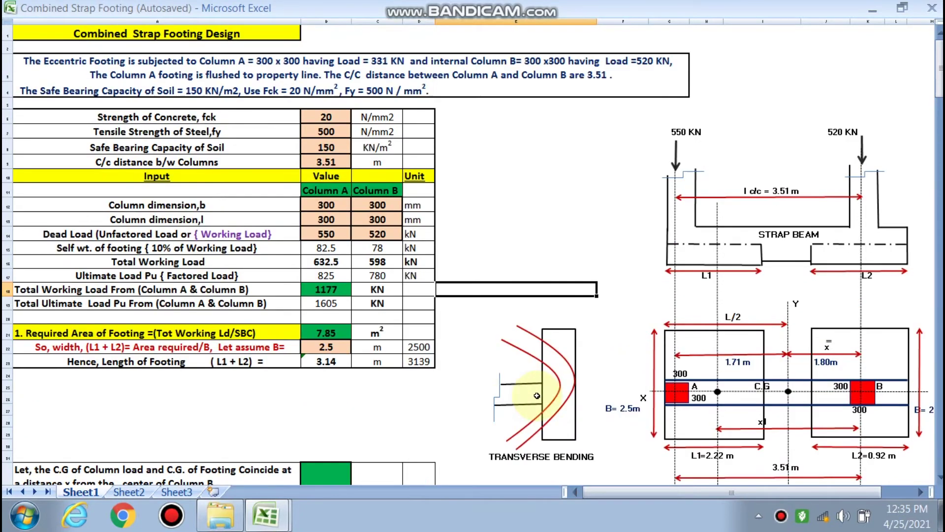
pyautogui.click(336, 234)
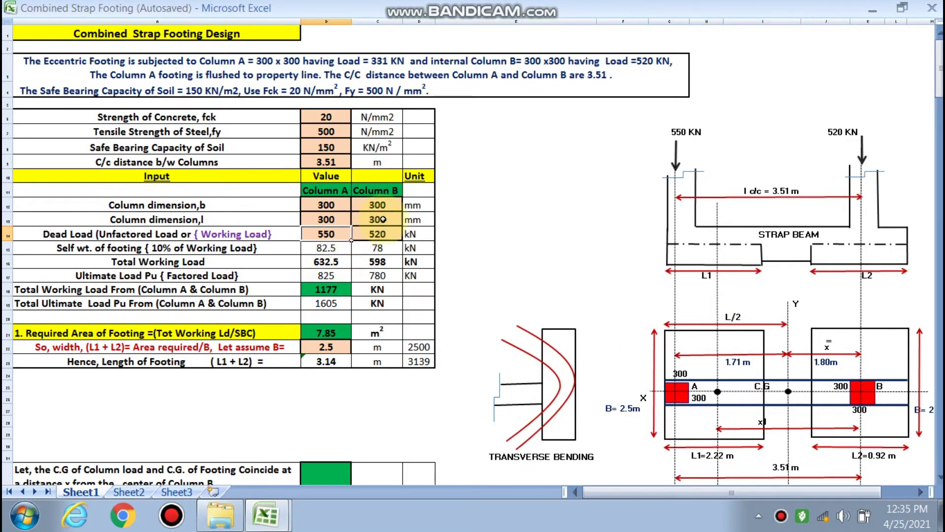
pyautogui.click(373, 231)
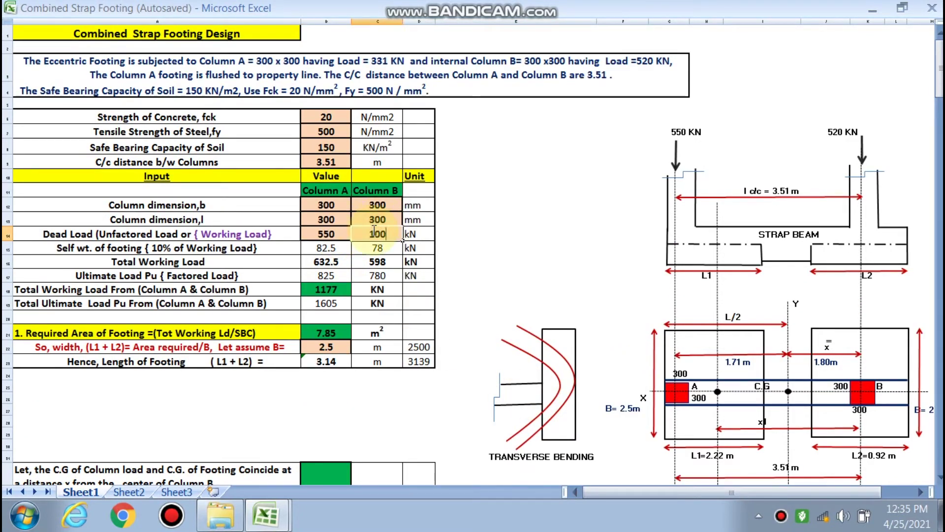
pyautogui.click(489, 257)
pyautogui.scroll(-1, 357, 285)
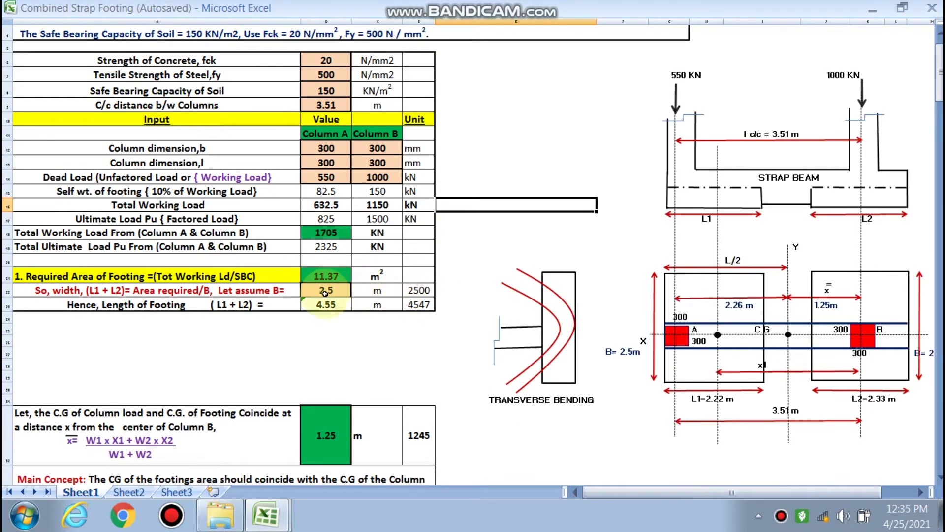
# Try Column B dimensions b and l of 500 mm each and check the effect on the footing length calculations
pyautogui.scroll(-1, 357, 285)
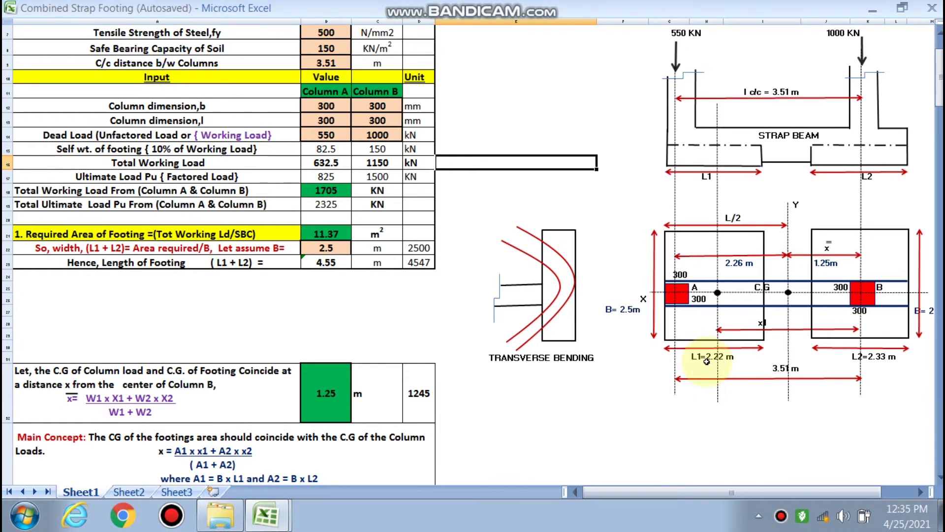
pyautogui.scroll(-4, 862, 389)
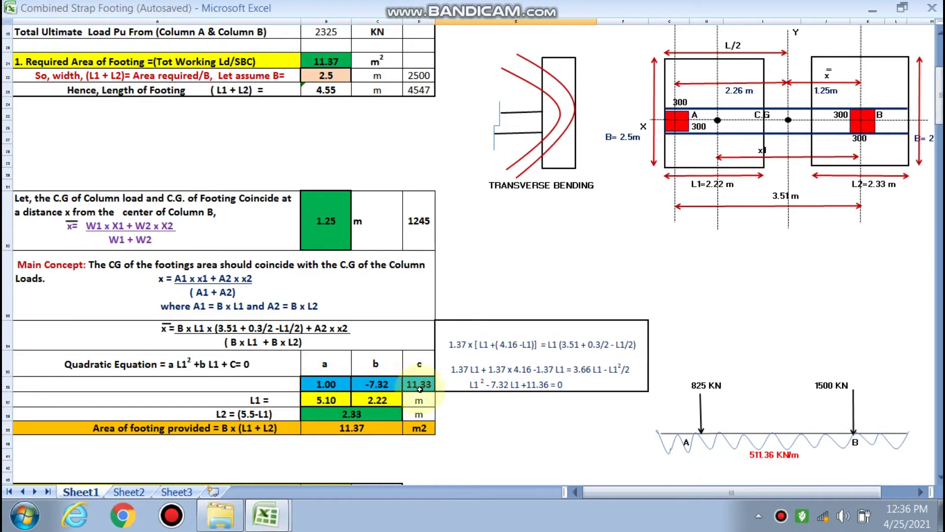
pyautogui.scroll(5, 368, 389)
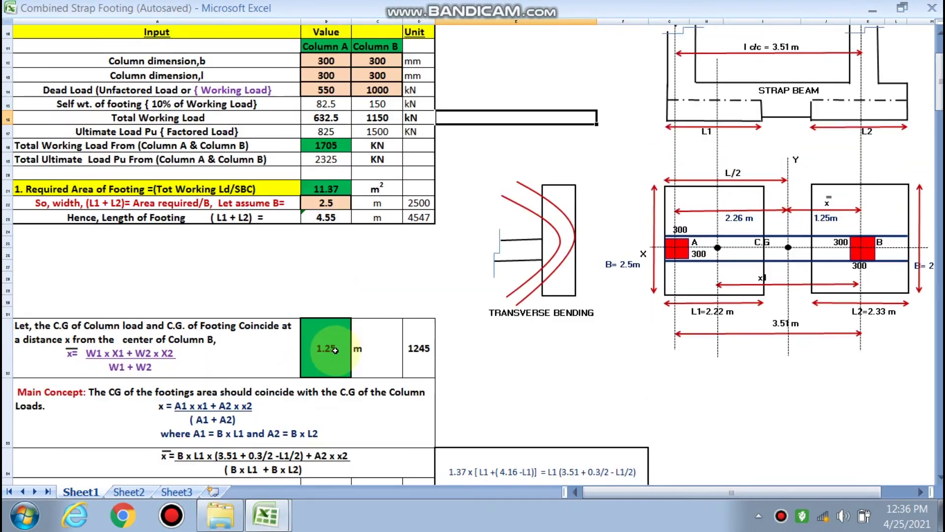
pyautogui.click(383, 176)
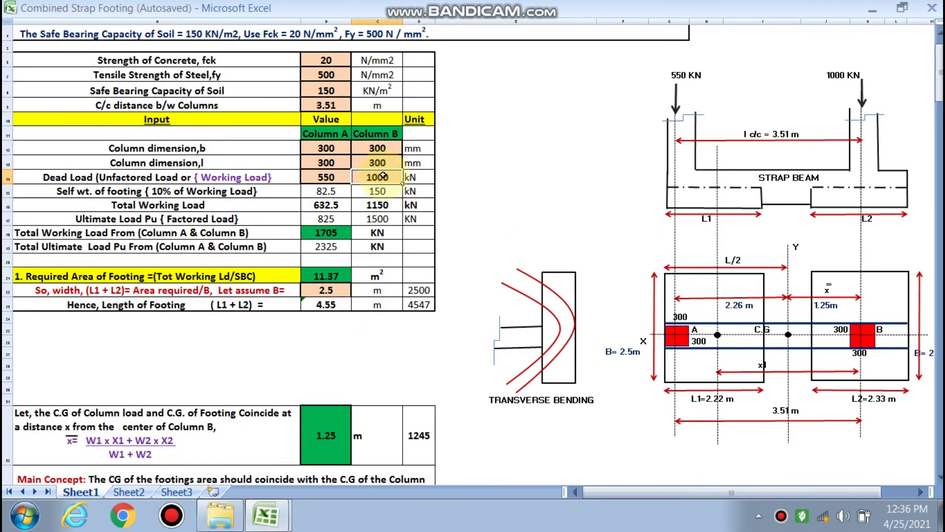
pyautogui.click(386, 148)
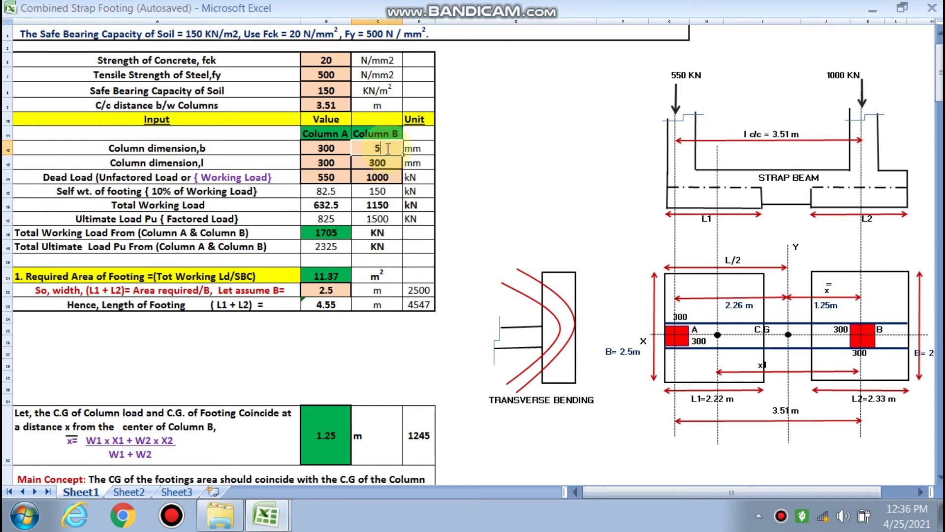
pyautogui.click(393, 163)
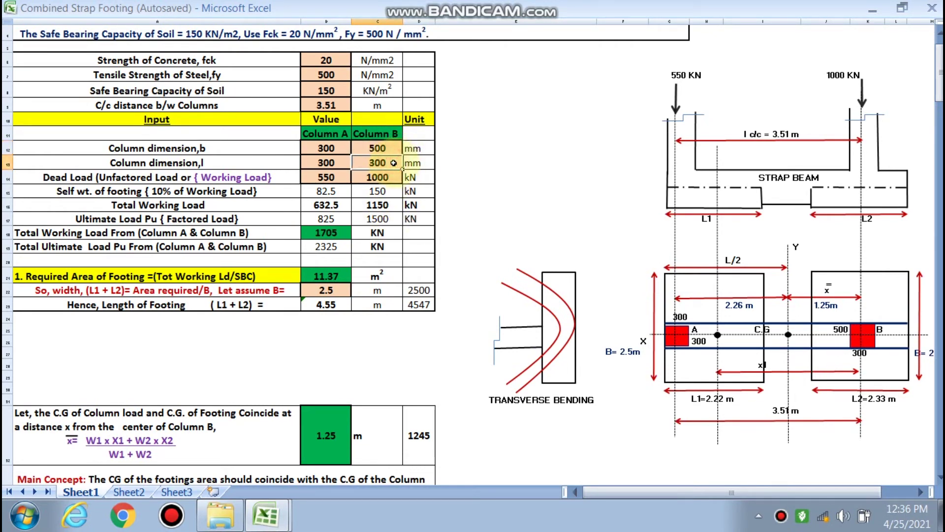
pyautogui.moveTo(436, 211); pyautogui.dragTo(595, 225)
pyautogui.scroll(-3, 396, 241)
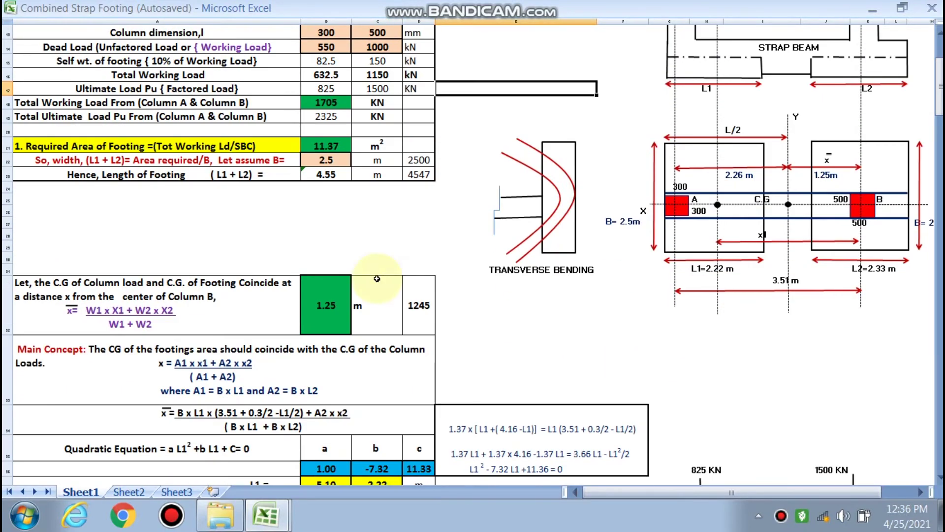
pyautogui.scroll(-6, 319, 291)
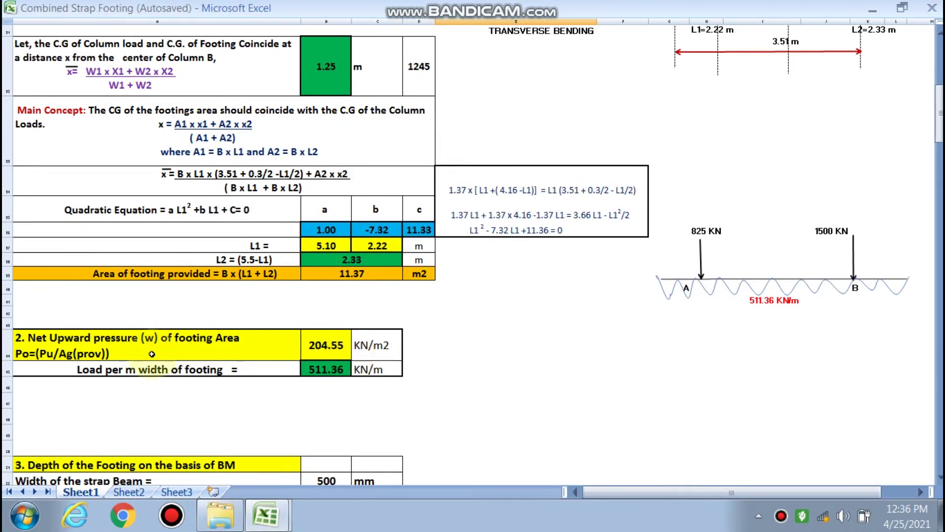
pyautogui.scroll(3, 466, 388)
pyautogui.scroll(1, 466, 388)
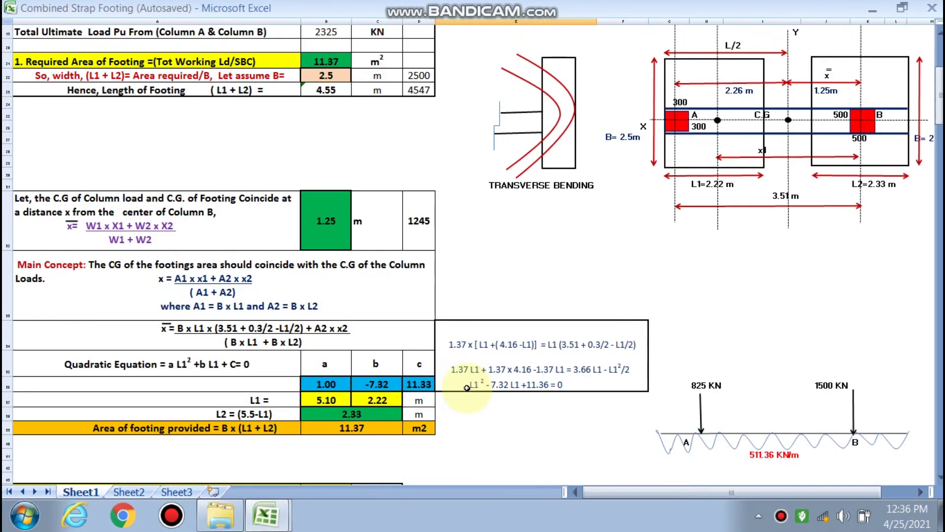
pyautogui.scroll(-1, 467, 388)
# Set Column B dimensions b and l to 300 mm each
pyautogui.scroll(7, 467, 388)
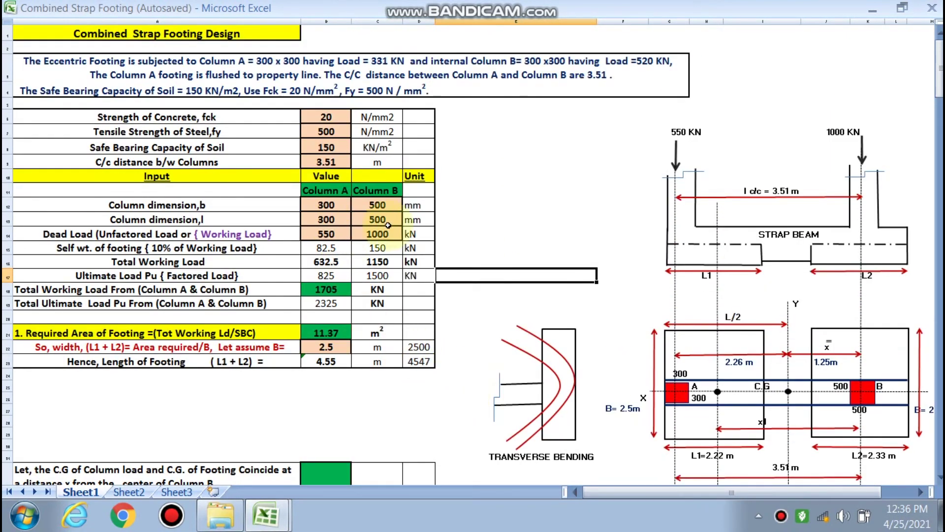
pyautogui.click(390, 203)
pyautogui.write('3')
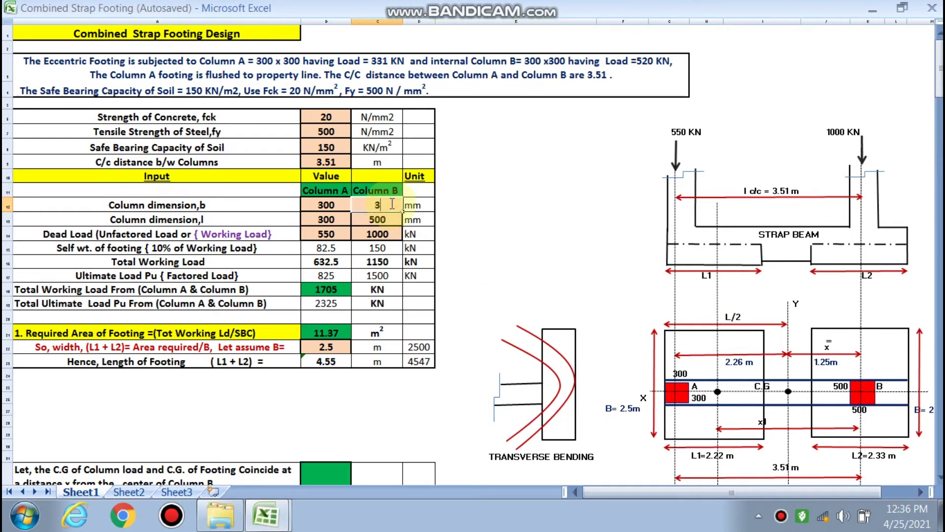
pyautogui.write('00')
pyautogui.click(380, 219)
pyautogui.write('300')
# Set the unfactored working loads to 331 kN for Column A and 520 kN for Column B, and check the footing lengths and area
pyautogui.click(323, 234)
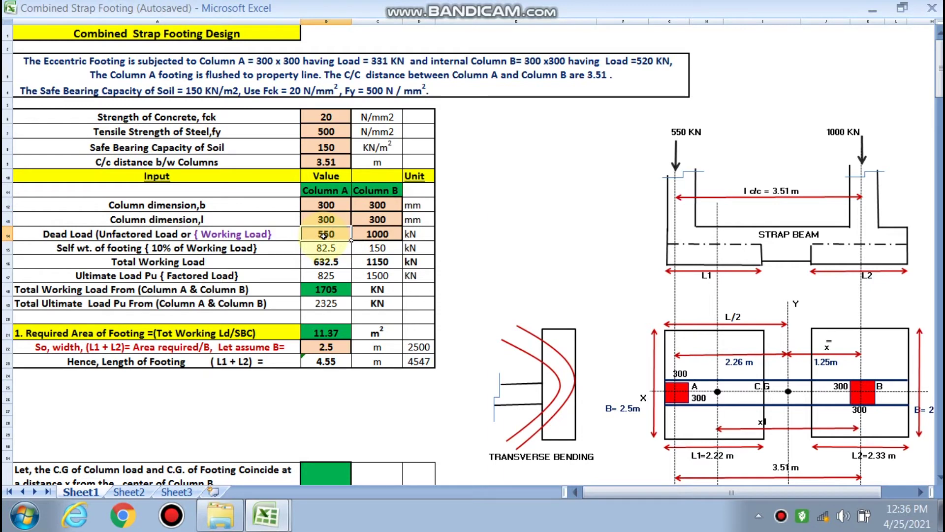
pyautogui.write('331')
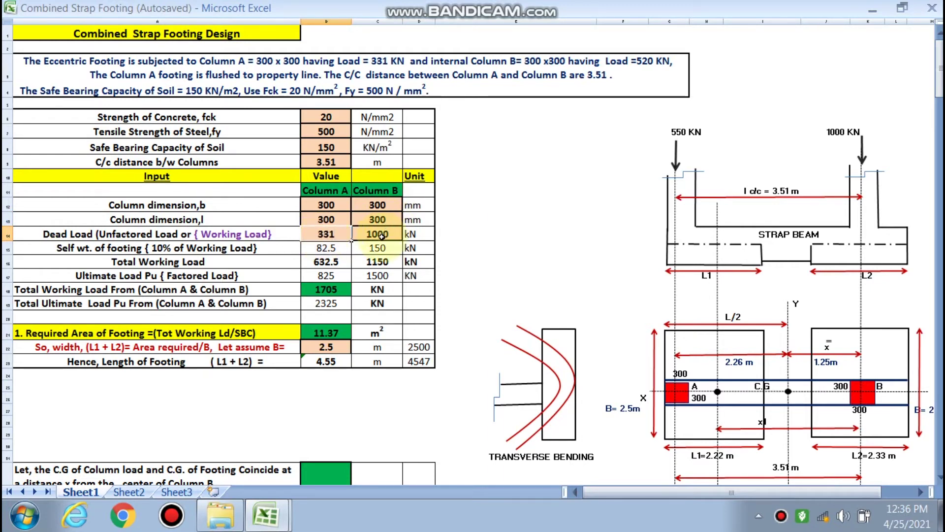
pyautogui.click(382, 237)
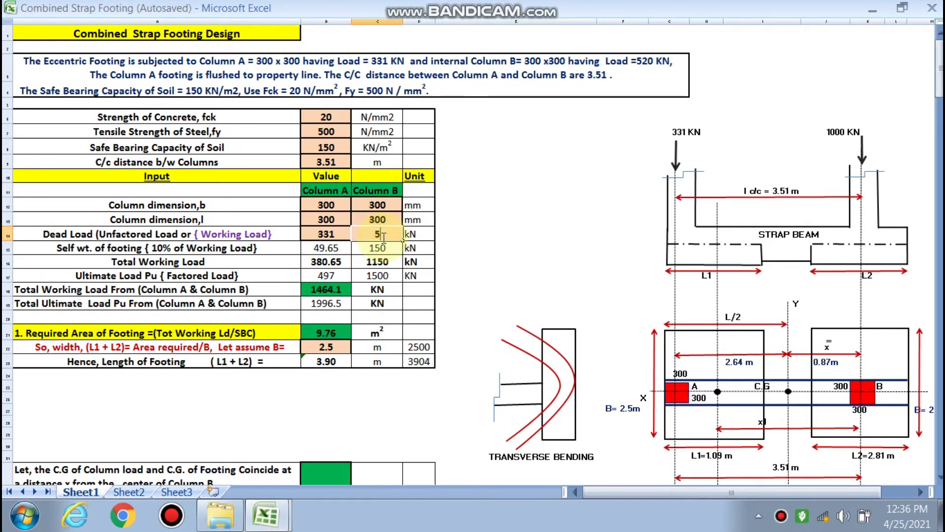
pyautogui.click(517, 177)
pyautogui.scroll(-7, 439, 219)
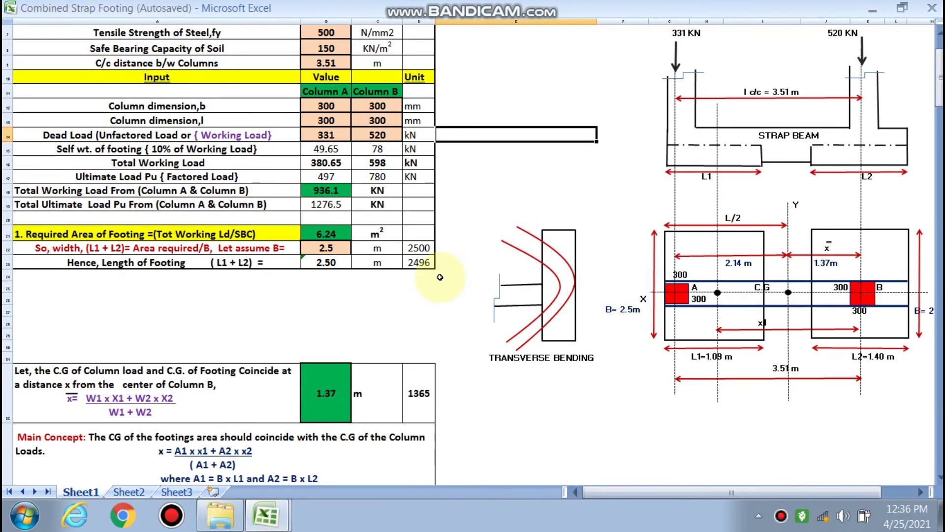
pyautogui.scroll(-1, 439, 279)
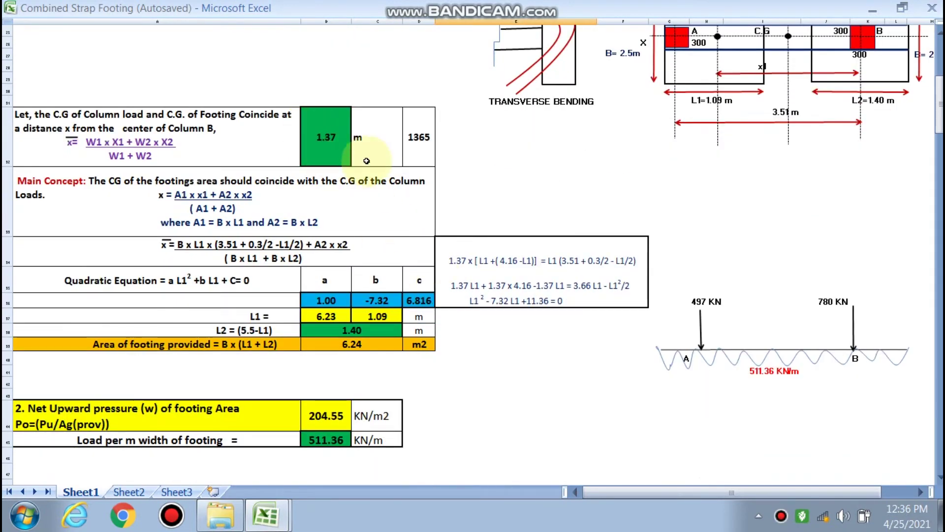
pyautogui.scroll(-1, 376, 347)
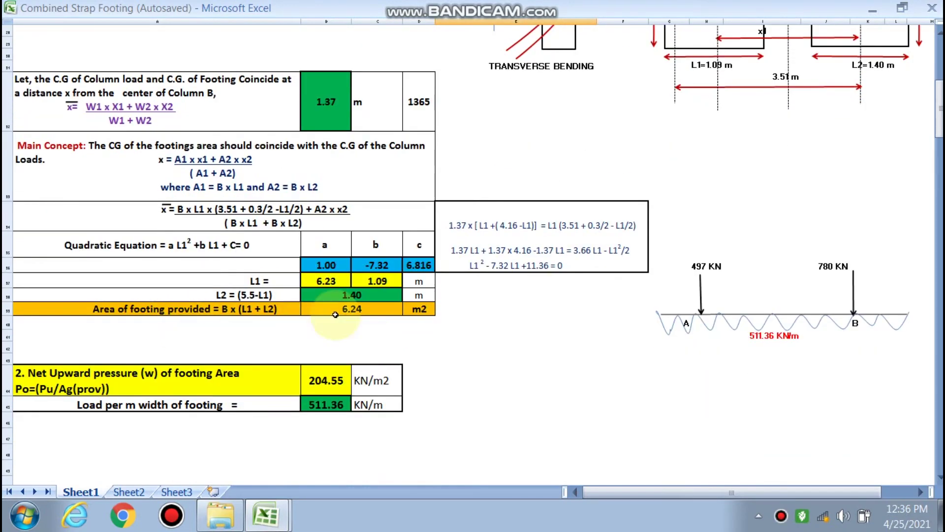
pyautogui.scroll(1, 366, 310)
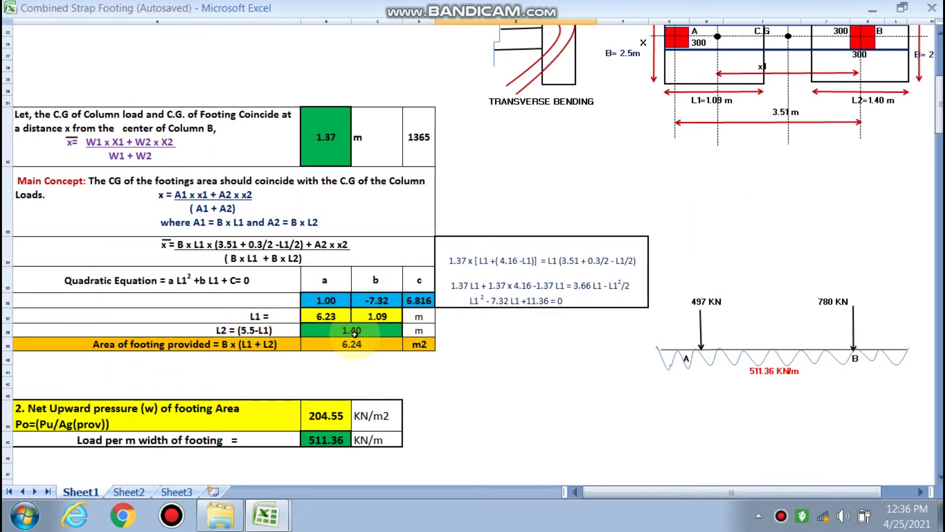
# Set the assumed footing width B to 1.5 m and check the resulting L1, L2 and provided footing area
pyautogui.scroll(1, 377, 340)
pyautogui.scroll(5, 376, 371)
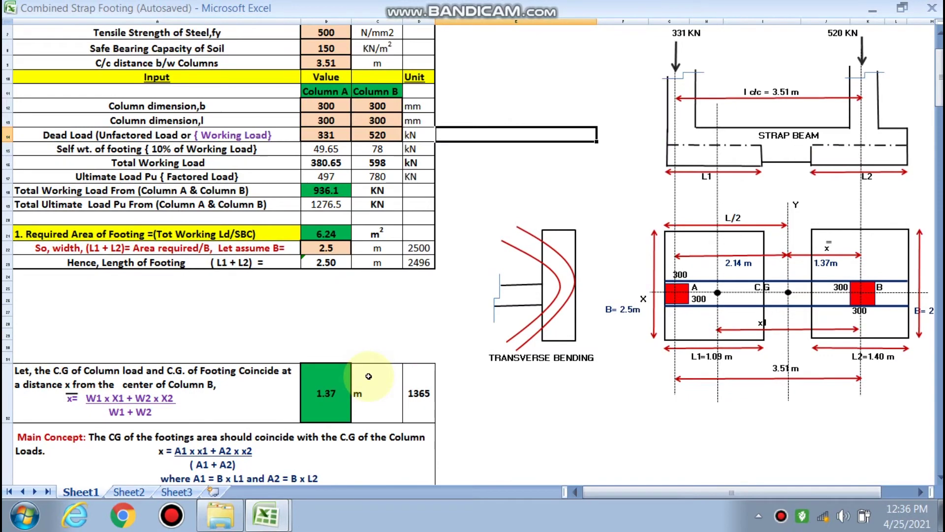
pyautogui.click(329, 248)
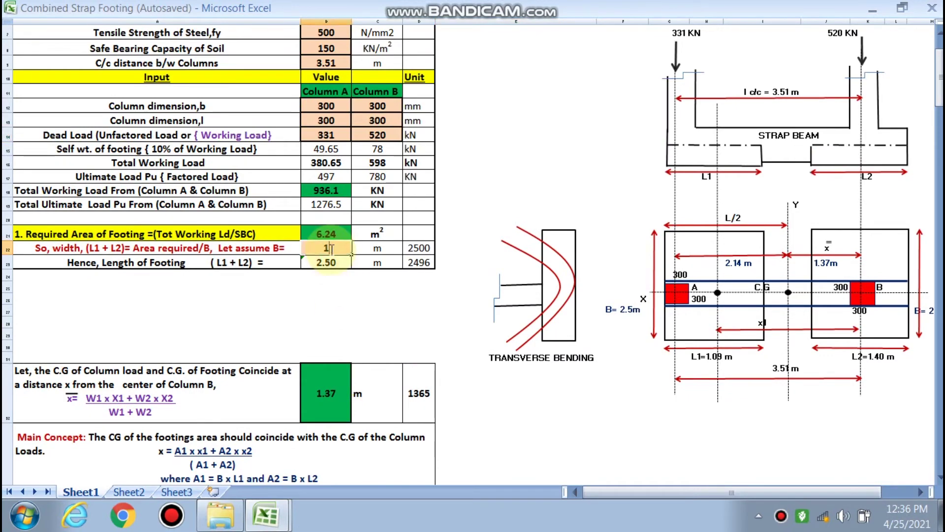
pyautogui.write('1.5')
pyautogui.press('Return')
pyautogui.scroll(-5, 458, 202)
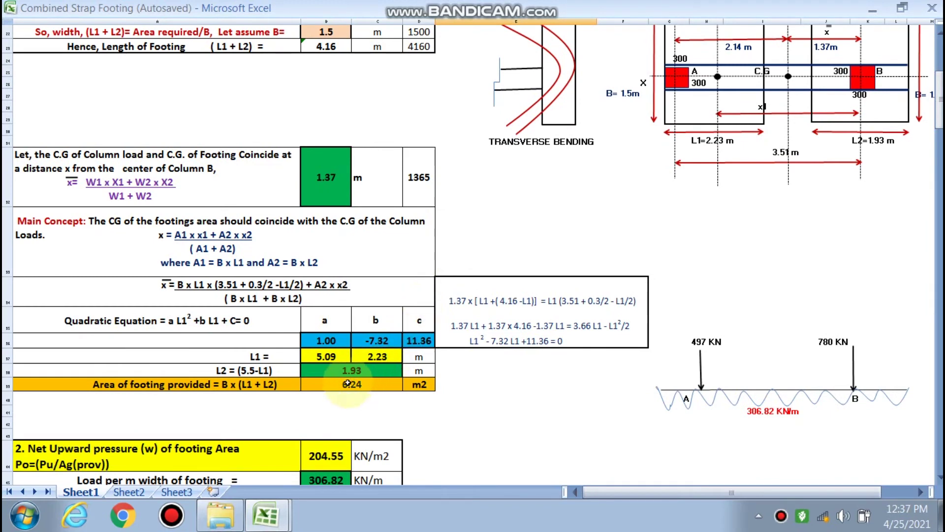
pyautogui.scroll(-3, 450, 291)
pyautogui.scroll(-1, 450, 291)
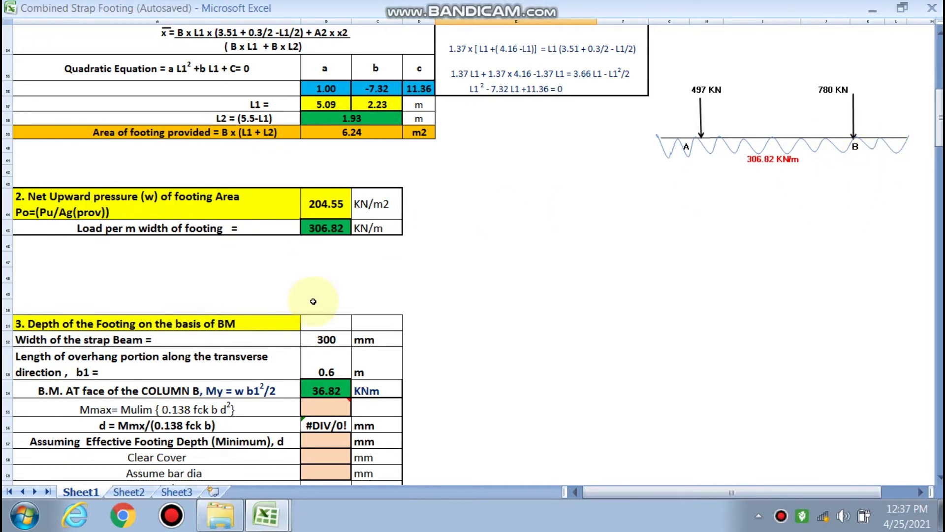
# Inspect the net upward pressure formula and trace its references to the column loads and the provided footing area
pyautogui.scroll(-1, 314, 299)
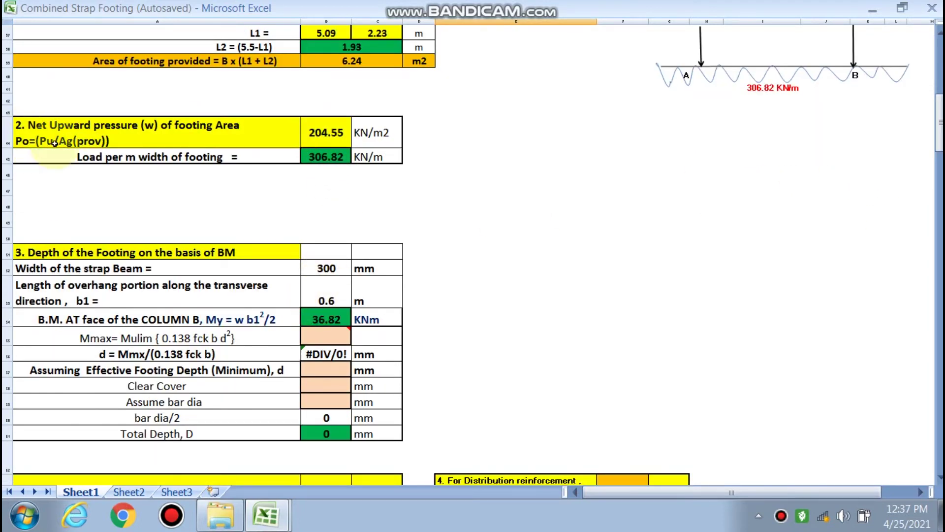
pyautogui.doubleClick(316, 132)
pyautogui.scroll(2, 327, 236)
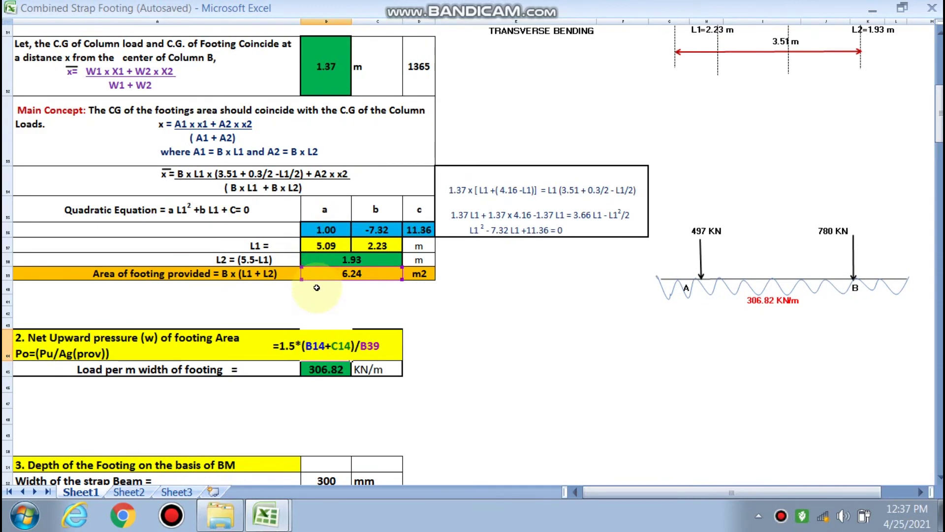
pyautogui.scroll(7, 327, 236)
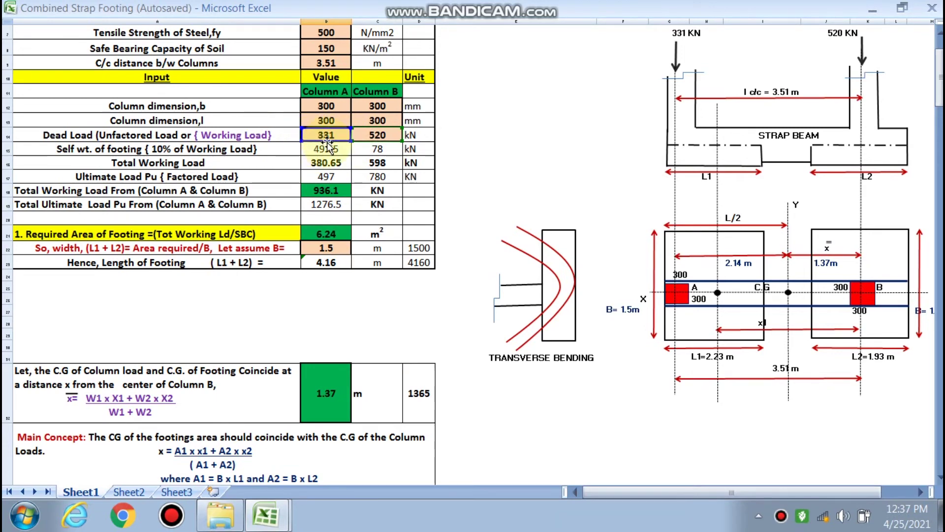
pyautogui.scroll(-8, 327, 143)
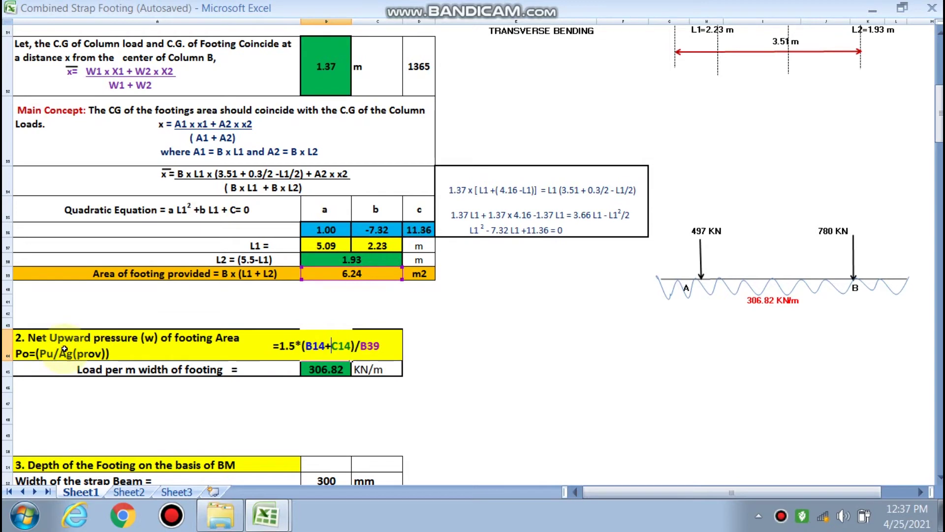
pyautogui.press('Return')
pyautogui.press('Up')
pyautogui.scroll(-1, 143, 313)
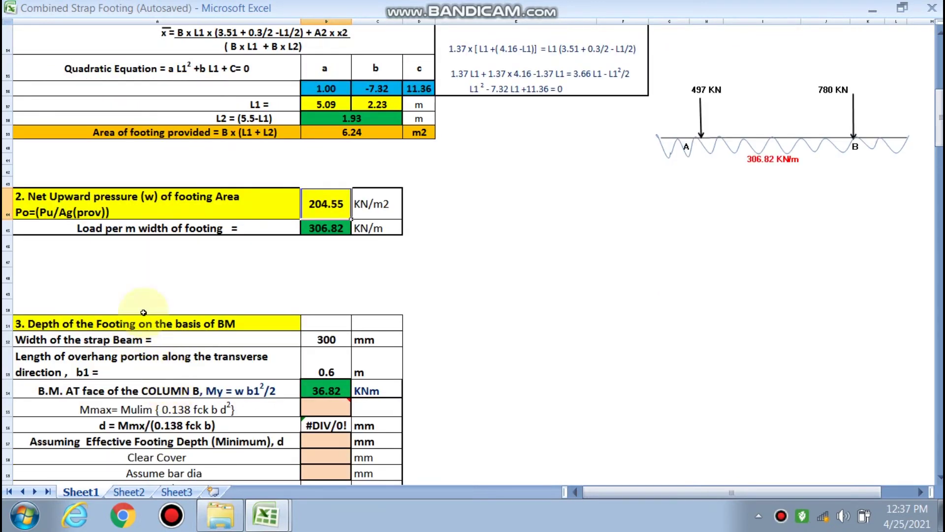
# Compare the strap beam width and transverse overhang entries in the footing depth section with the footing plan and transverse bending sketch
pyautogui.scroll(7, 553, 333)
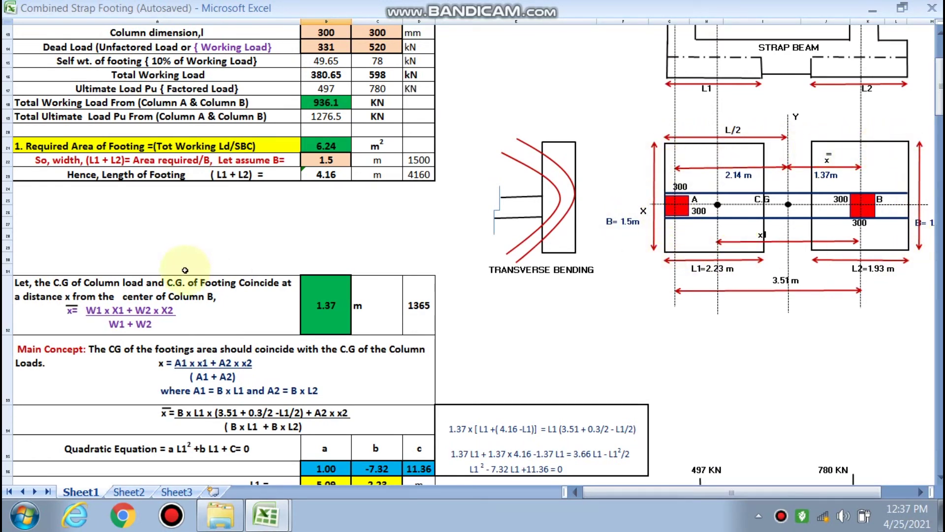
pyautogui.scroll(-6, 338, 310)
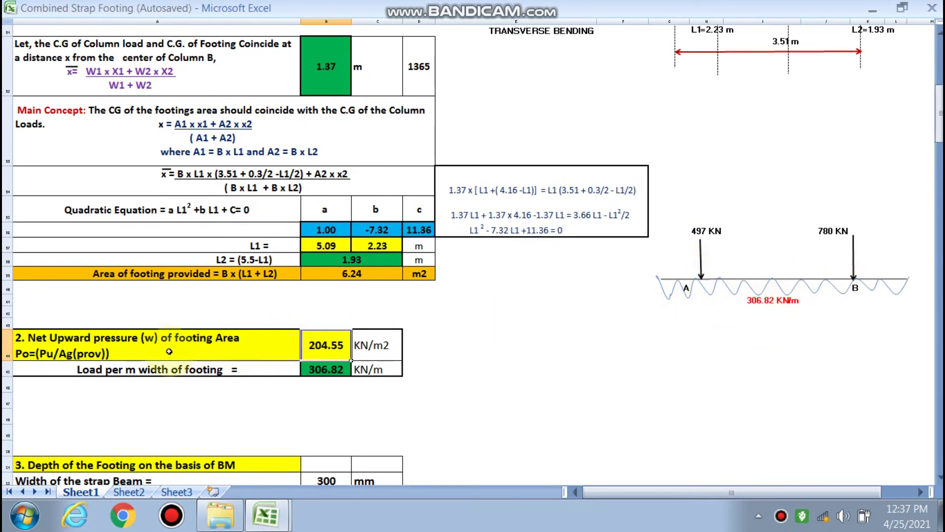
pyautogui.scroll(-2, 105, 357)
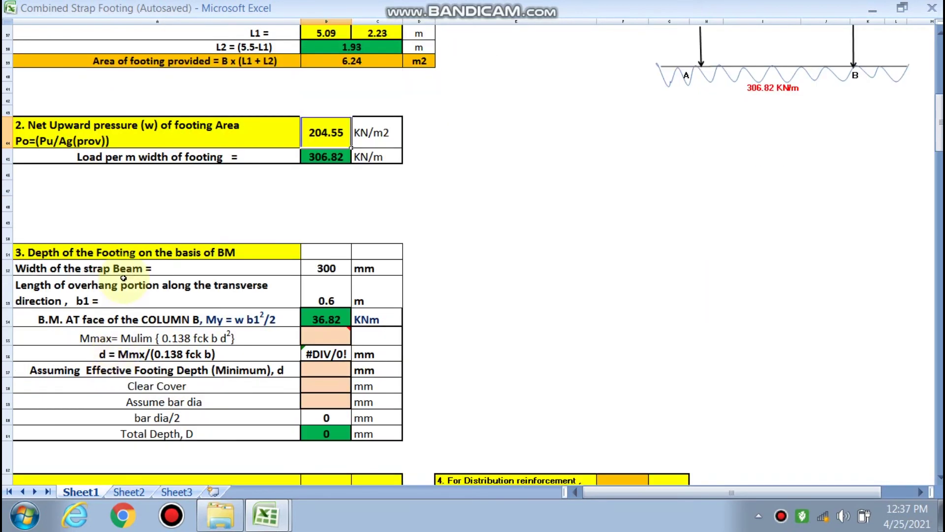
pyautogui.scroll(7, 667, 327)
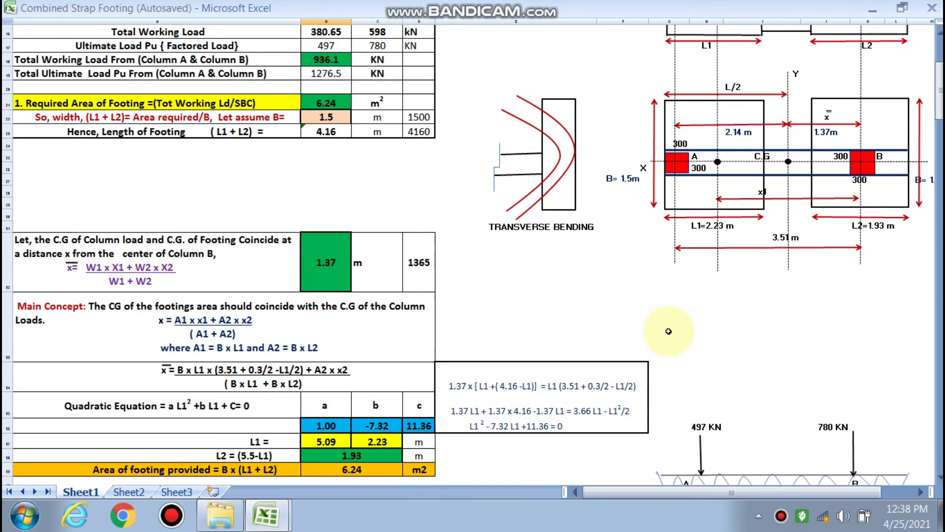
pyautogui.scroll(2, 788, 283)
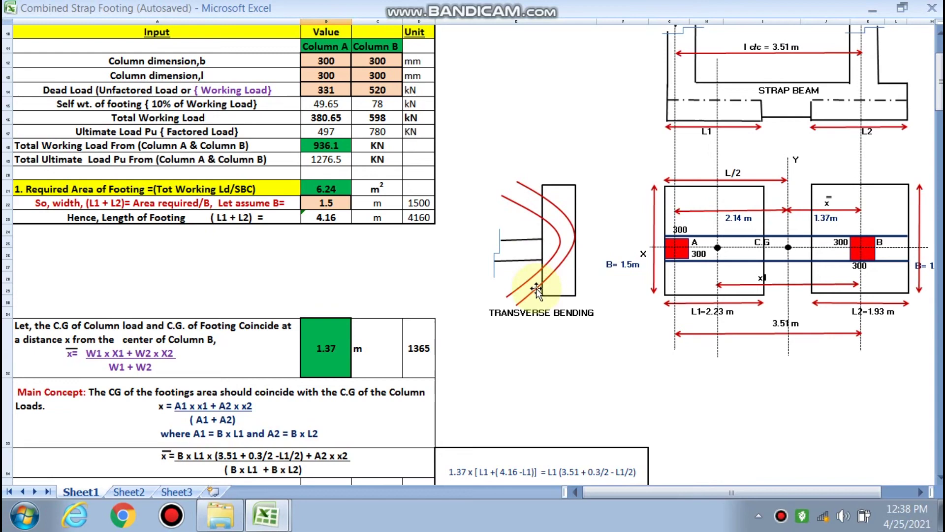
pyautogui.scroll(-8, 822, 251)
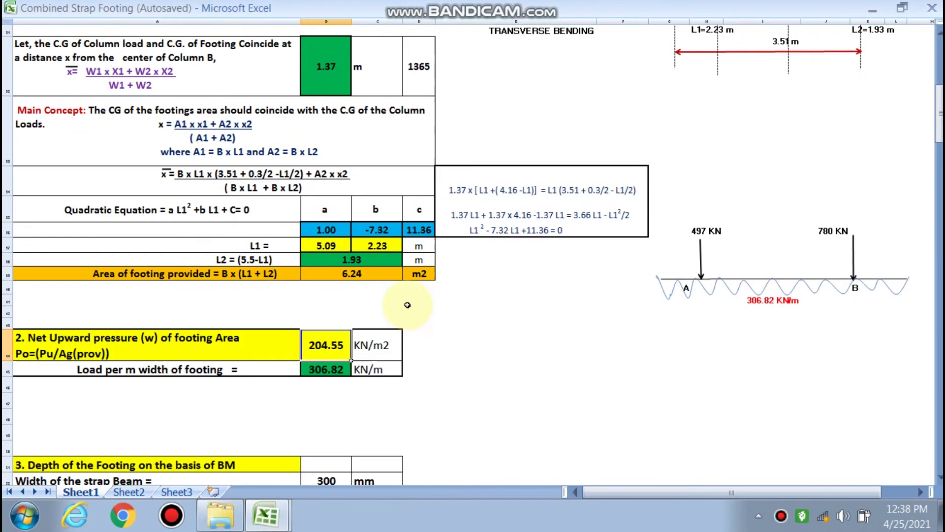
pyautogui.scroll(-1, 376, 318)
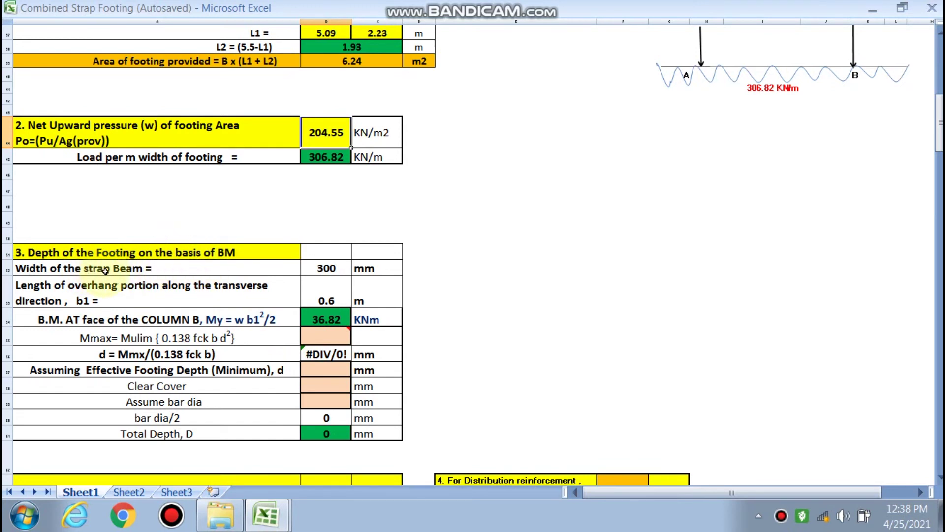
pyautogui.scroll(9, 419, 285)
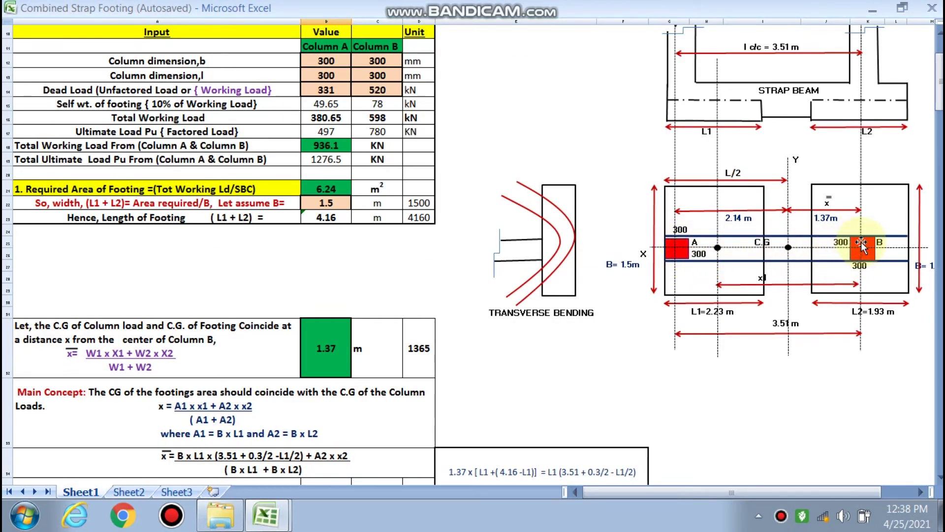
# Check the transverse overhang against the footing plan and inspect the formulas for the overhang length and the bending moment at Column B's face
pyautogui.scroll(-9, 602, 274)
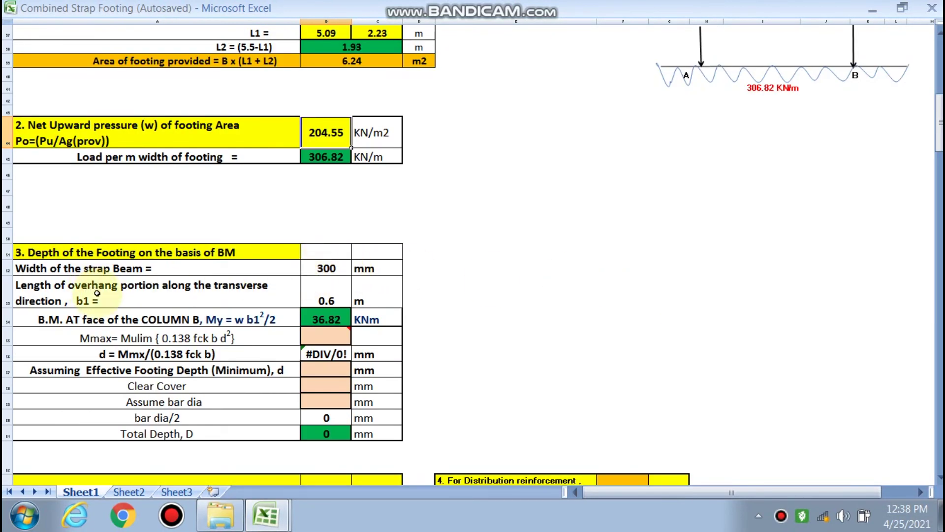
pyautogui.scroll(10, 711, 242)
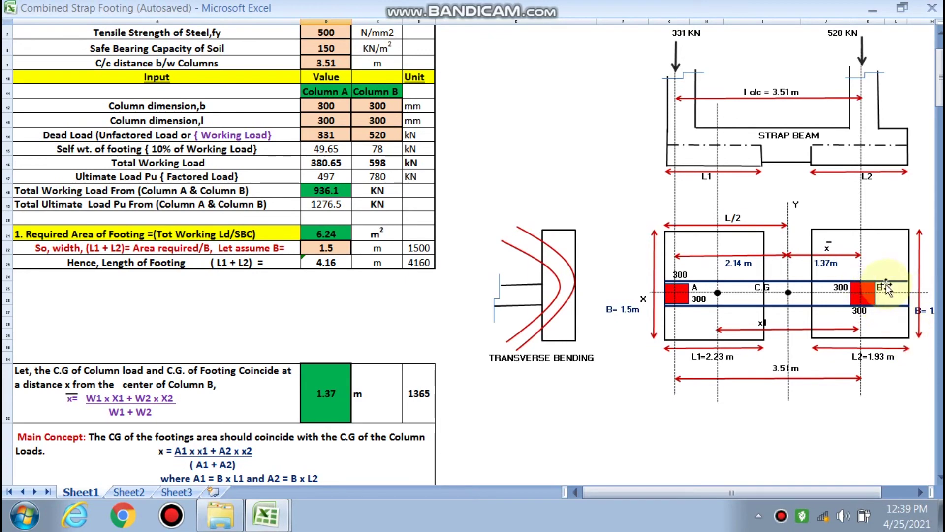
pyautogui.scroll(-10, 896, 285)
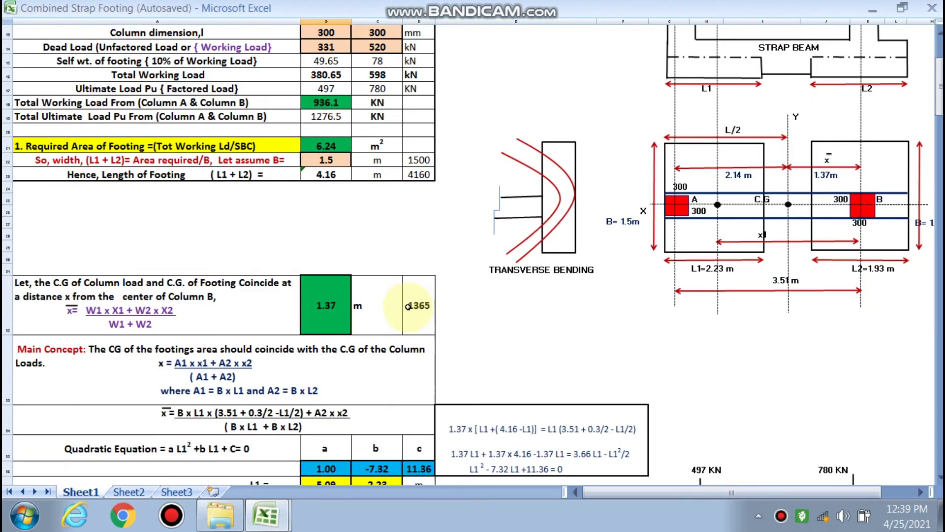
pyautogui.doubleClick(332, 299)
pyautogui.click(484, 295)
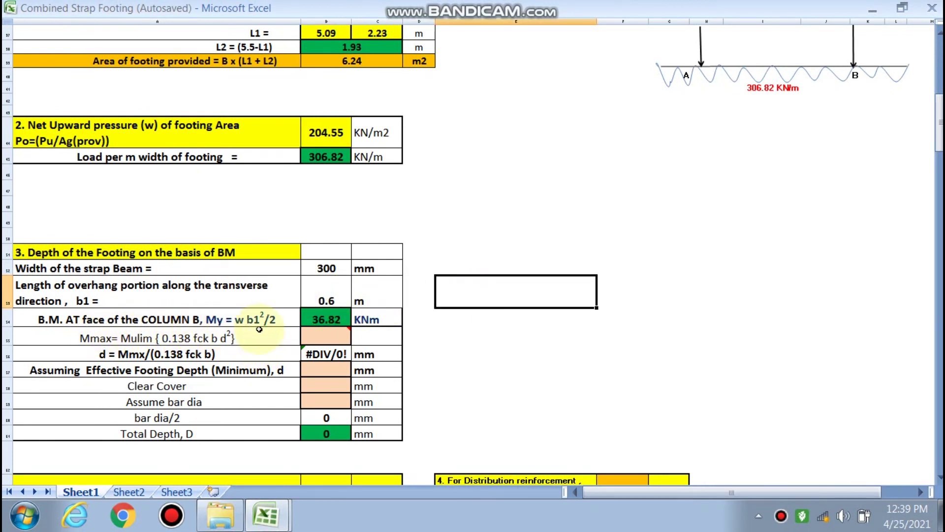
pyautogui.doubleClick(323, 319)
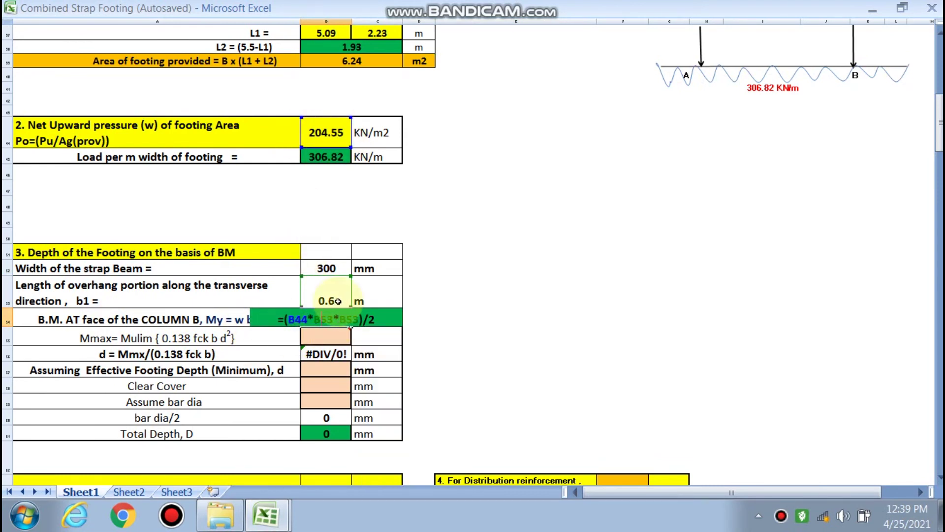
pyautogui.press('Escape')
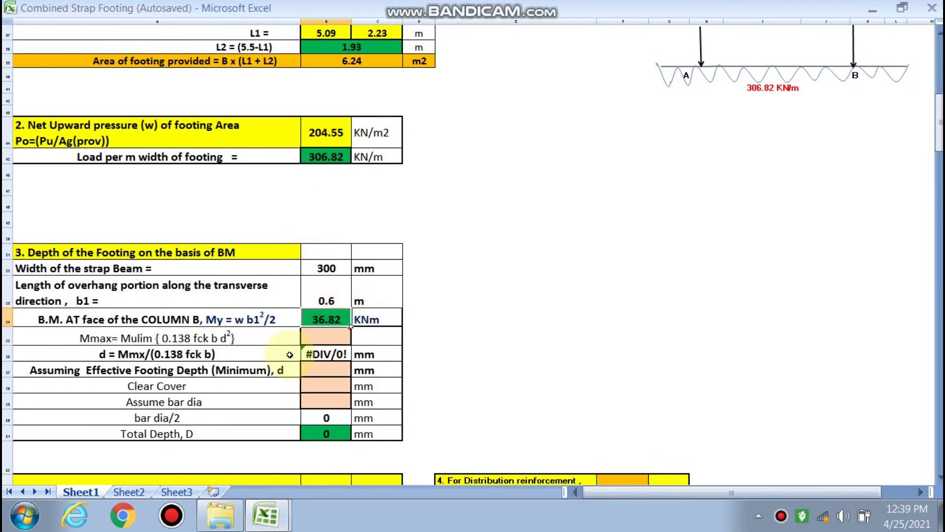
# Set the moment coefficient for Mulim in the footing depth section to 0.133
pyautogui.click(328, 335)
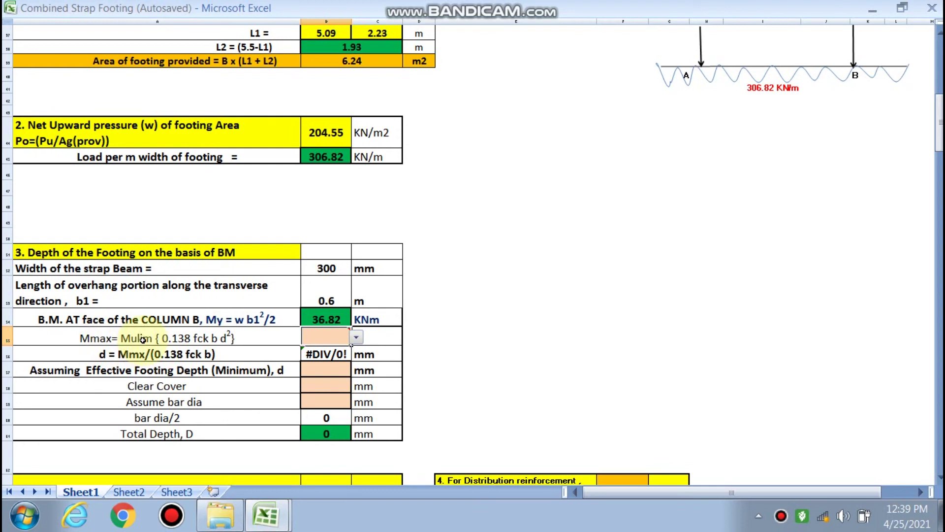
pyautogui.click(356, 338)
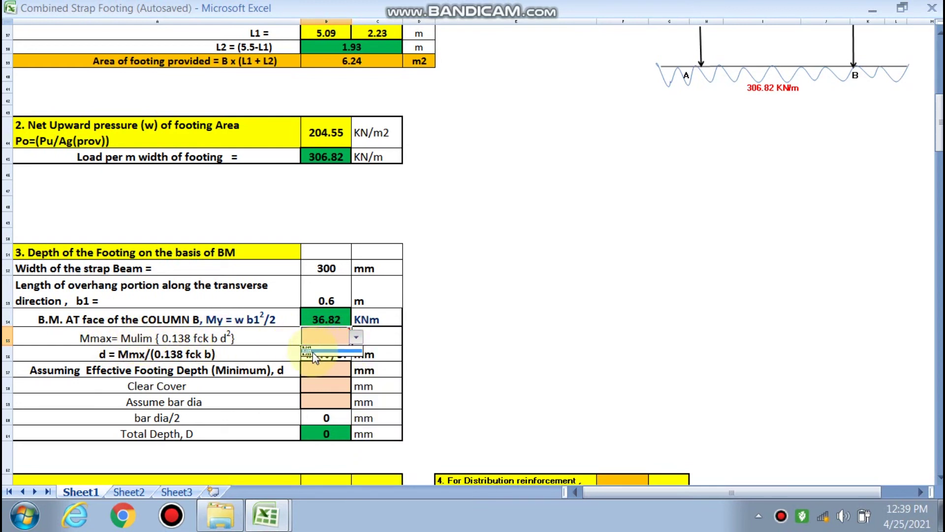
pyautogui.click(313, 354)
pyautogui.moveTo(323, 342)
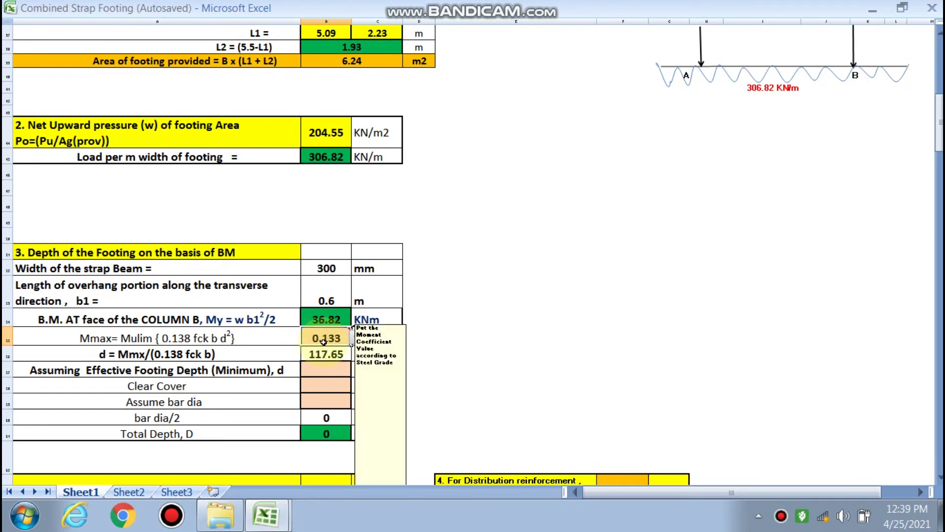
pyautogui.click(483, 324)
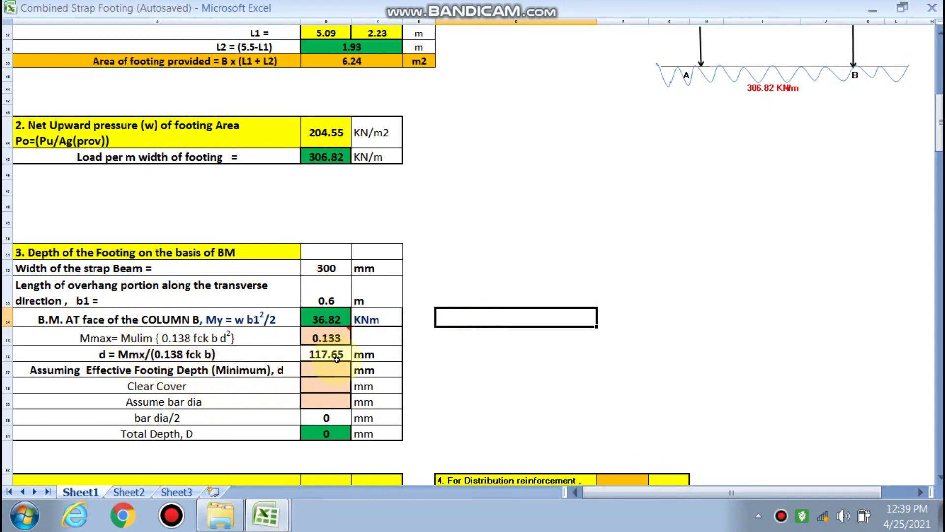
# Set the assumed minimum effective footing depth to 300 mm and the clear cover to 50 mm
pyautogui.click(320, 371)
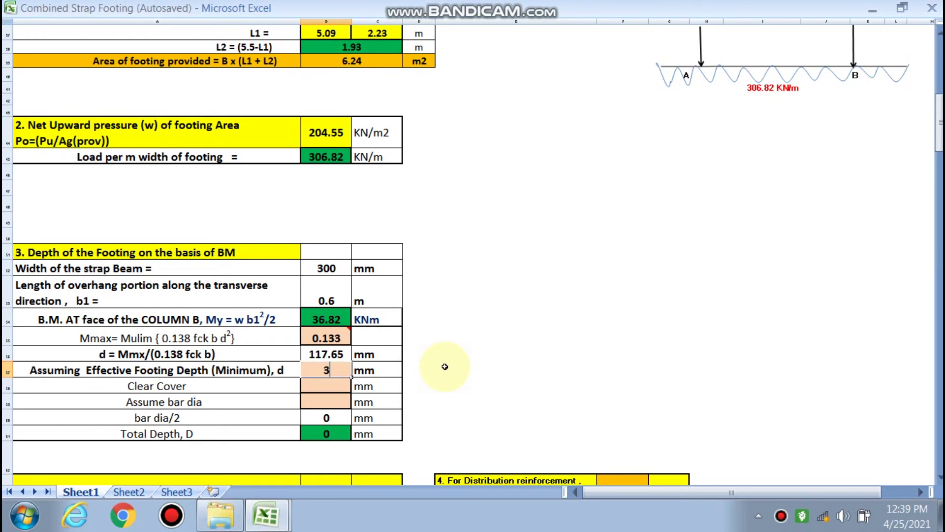
pyautogui.click(445, 367)
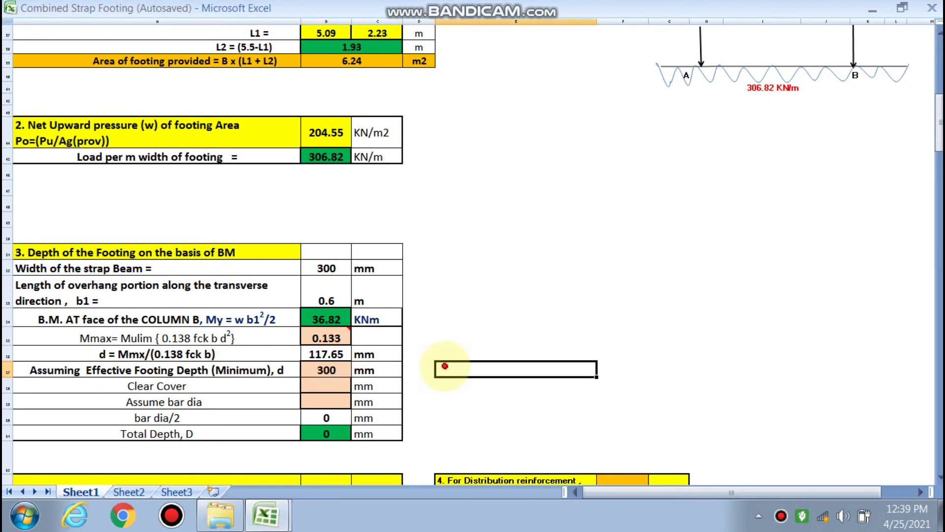
pyautogui.click(327, 385)
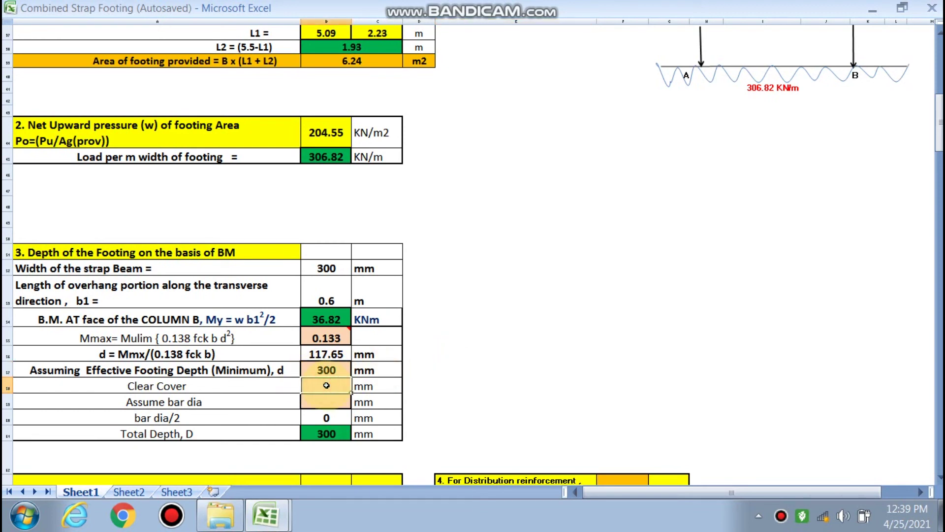
pyautogui.write('50')
pyautogui.click(473, 354)
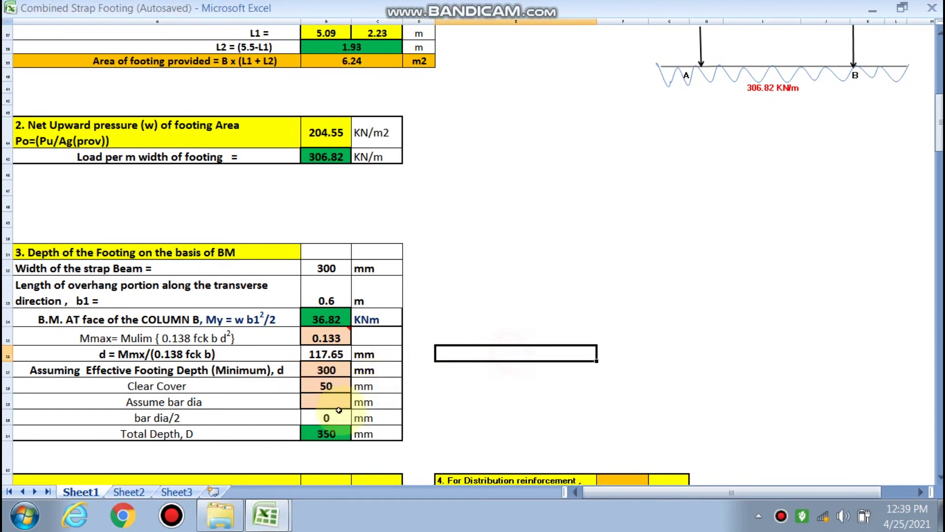
# Set the assumed bar diameter in the footing depth section to 20 mm
pyautogui.click(344, 401)
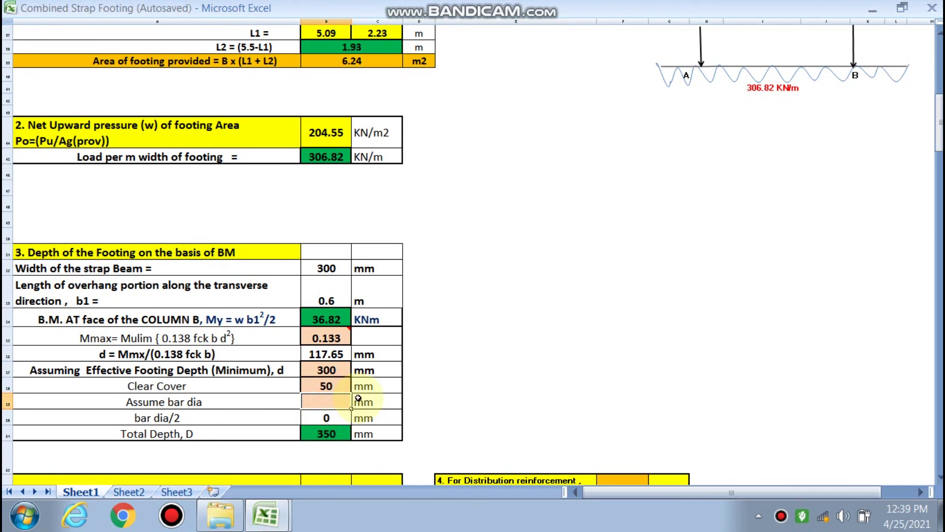
pyautogui.write('0')
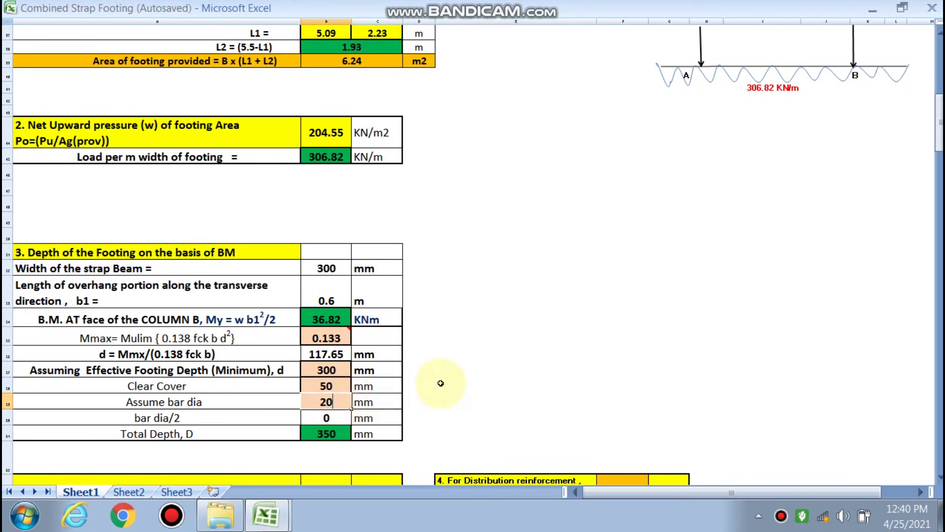
pyautogui.click(502, 363)
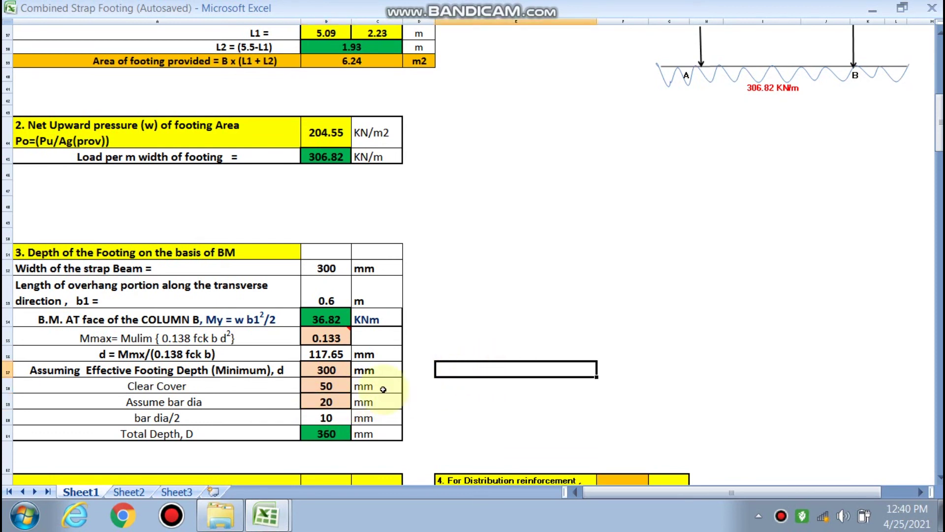
# Change the assumed bar diameter in the footing depth section to 16 mm
pyautogui.click(334, 402)
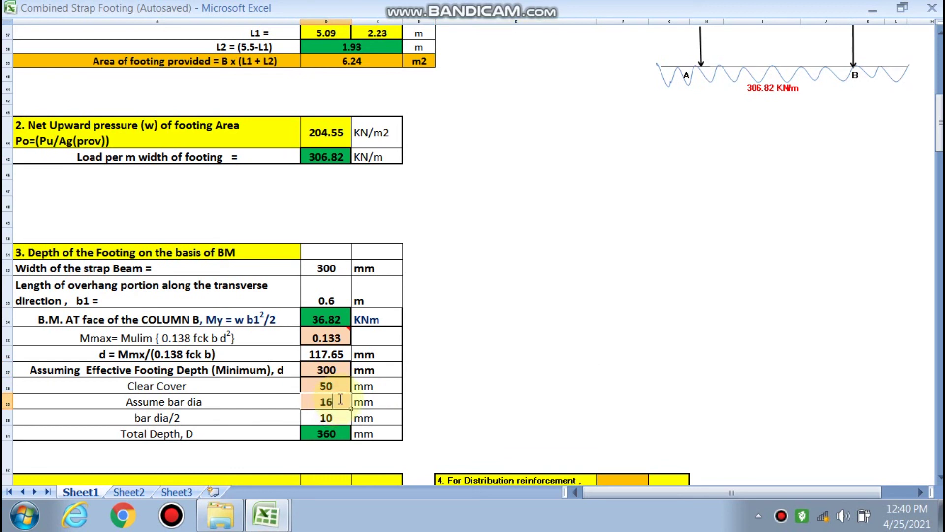
pyautogui.write('16')
pyautogui.click(507, 369)
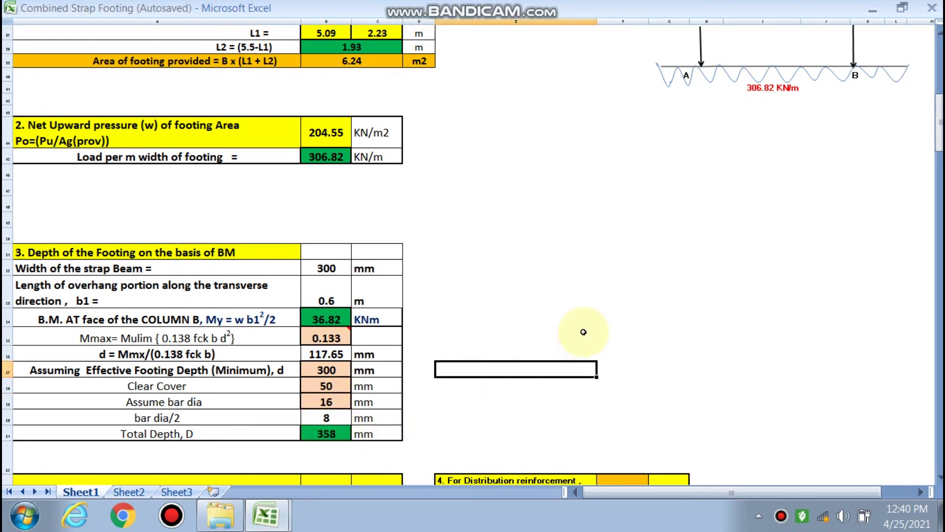
# Review the footing area, C.G. location, L1 and L2, net upward pressure and footing depth calculations against the strap footing drawings
pyautogui.scroll(-2, 583, 332)
pyautogui.scroll(-2, 584, 332)
pyautogui.scroll(6, 583, 331)
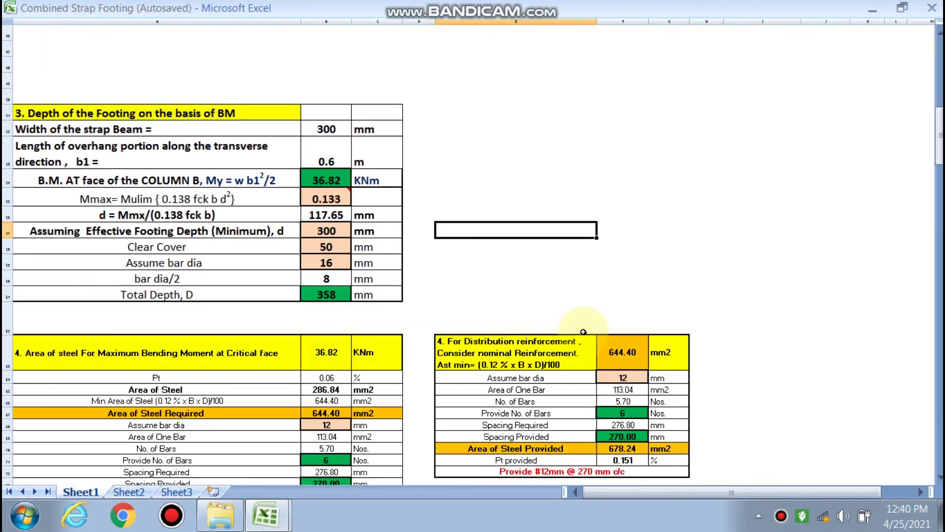
pyautogui.scroll(15, 584, 331)
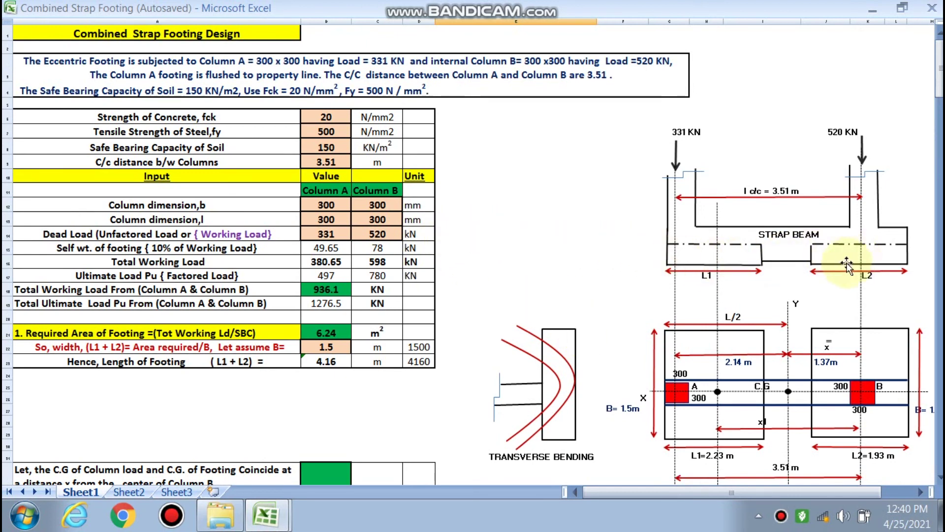
pyautogui.scroll(-1, 719, 320)
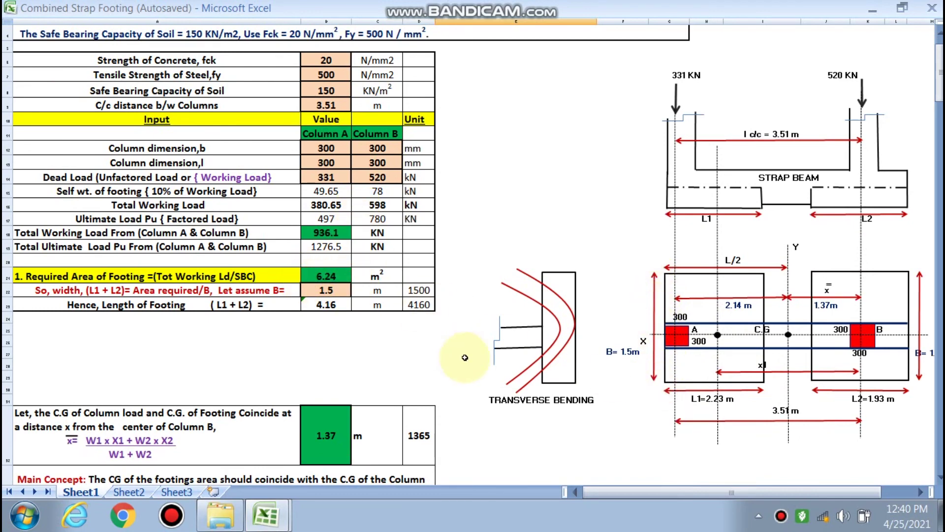
pyautogui.scroll(-4, 464, 358)
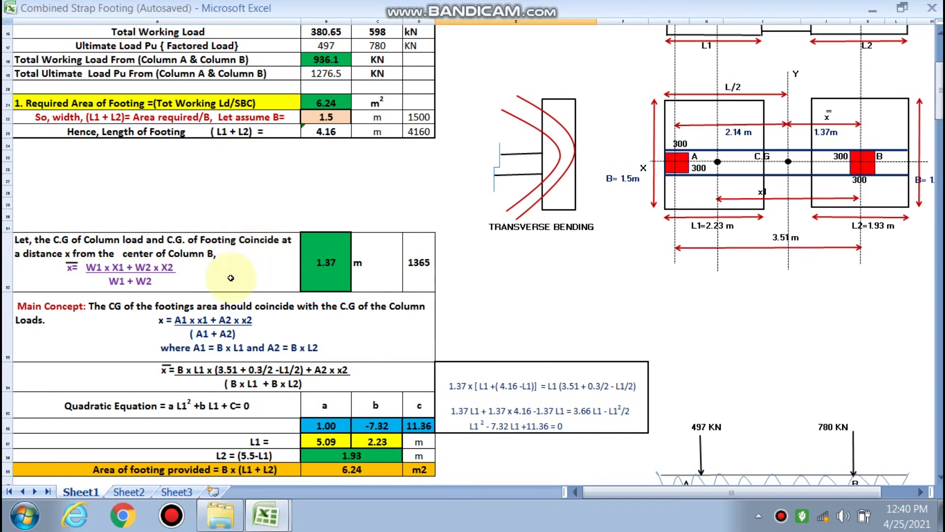
pyautogui.scroll(-1, 249, 291)
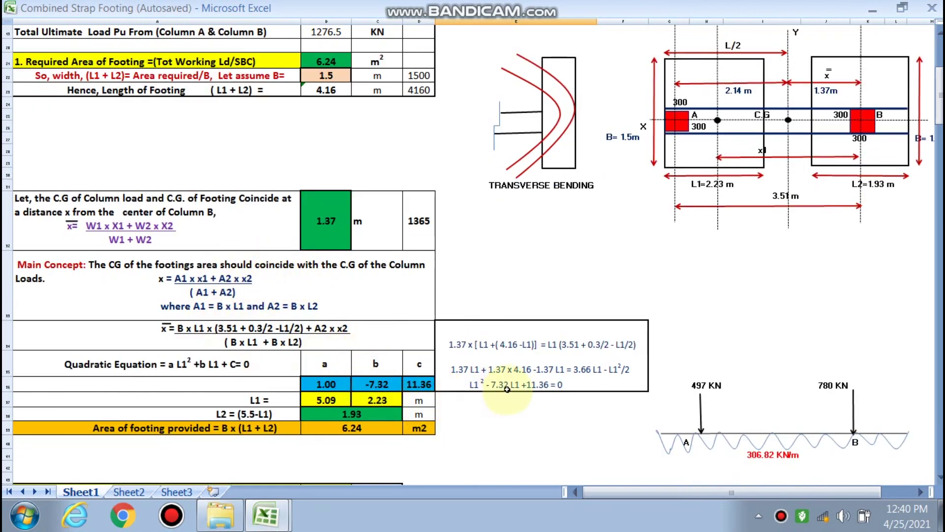
pyautogui.scroll(-2, 415, 398)
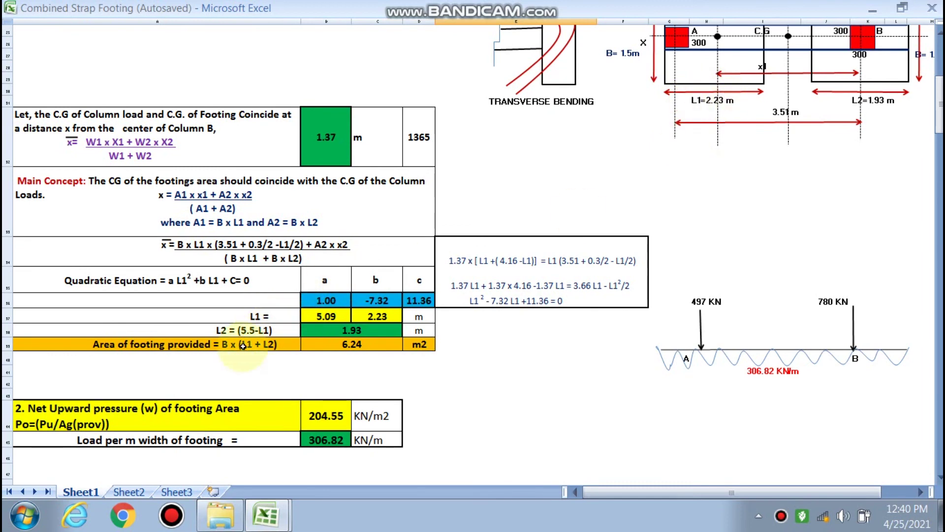
pyautogui.scroll(-1, 350, 342)
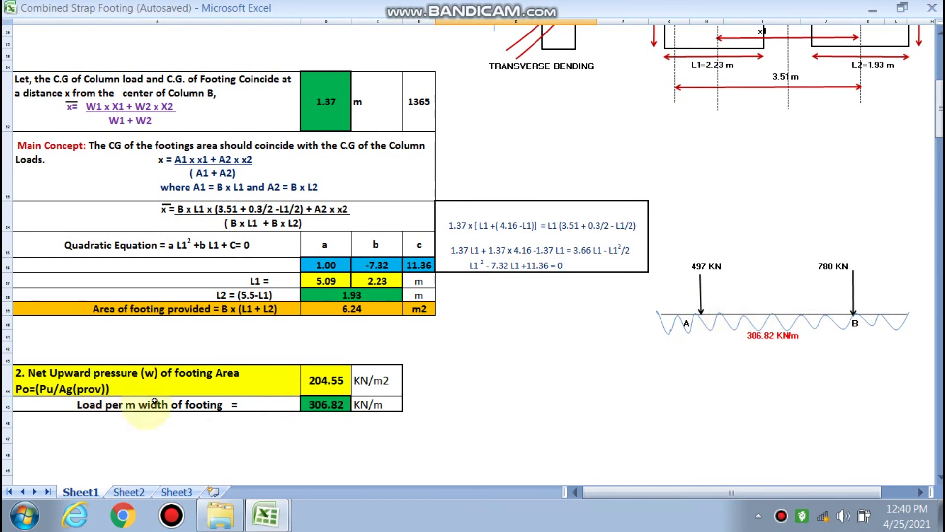
pyautogui.scroll(-1, 108, 409)
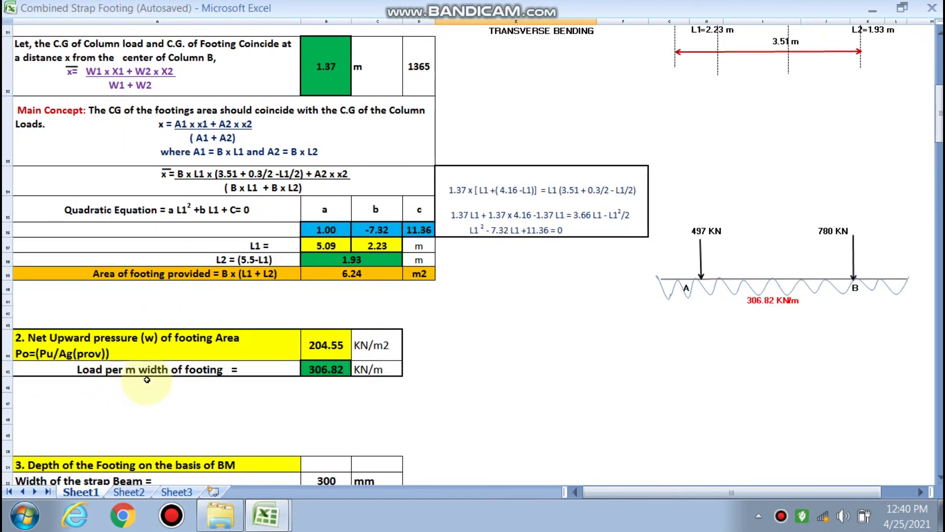
pyautogui.scroll(-2, 251, 375)
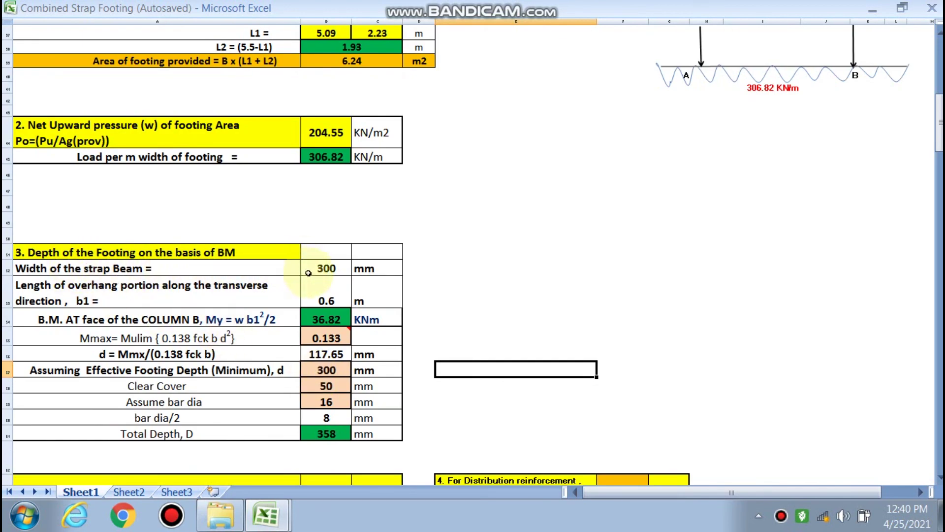
pyautogui.scroll(3, 922, 232)
pyautogui.scroll(3, 923, 232)
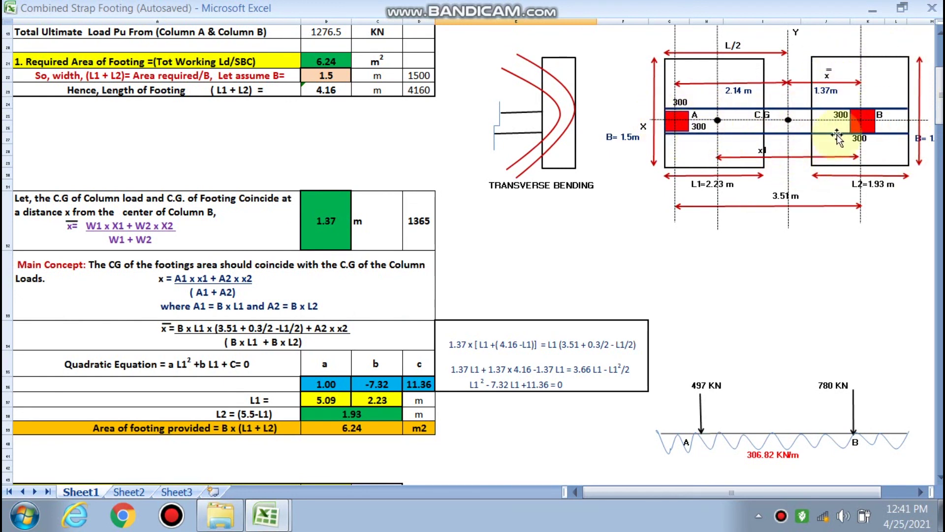
pyautogui.scroll(-2, 294, 279)
pyautogui.scroll(-2, 294, 279)
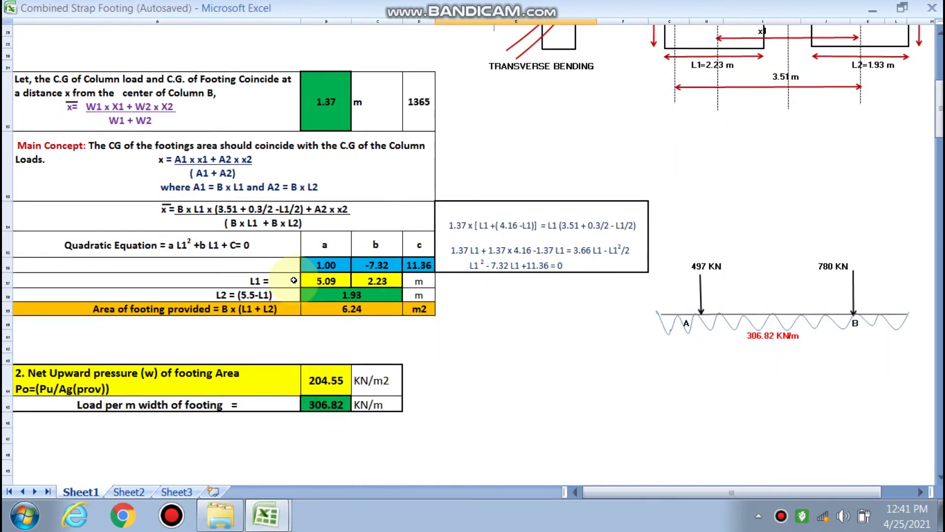
pyautogui.scroll(-2, 294, 282)
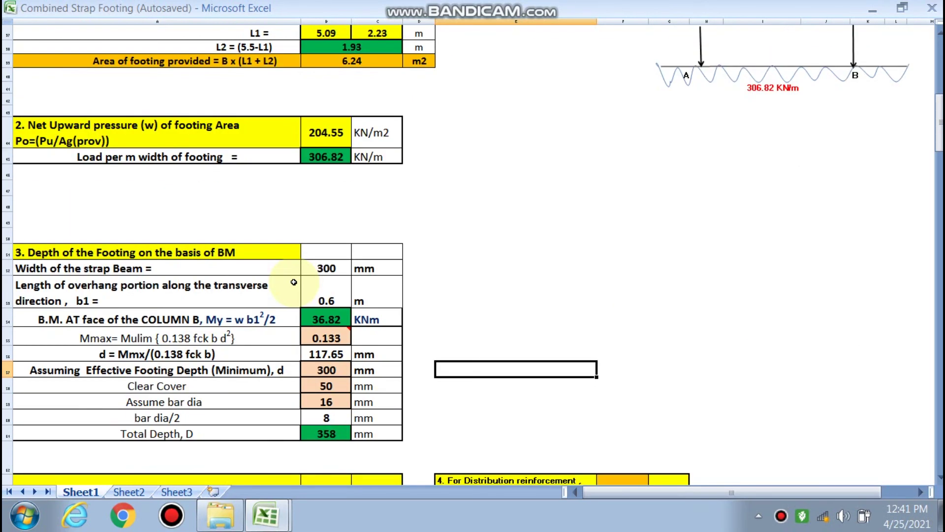
# Review the remaining design sections, from footing steel area and SF/BM diagrams through strap beam depth and reinforcement to the one-way and punching shear checks
pyautogui.scroll(-4, 294, 282)
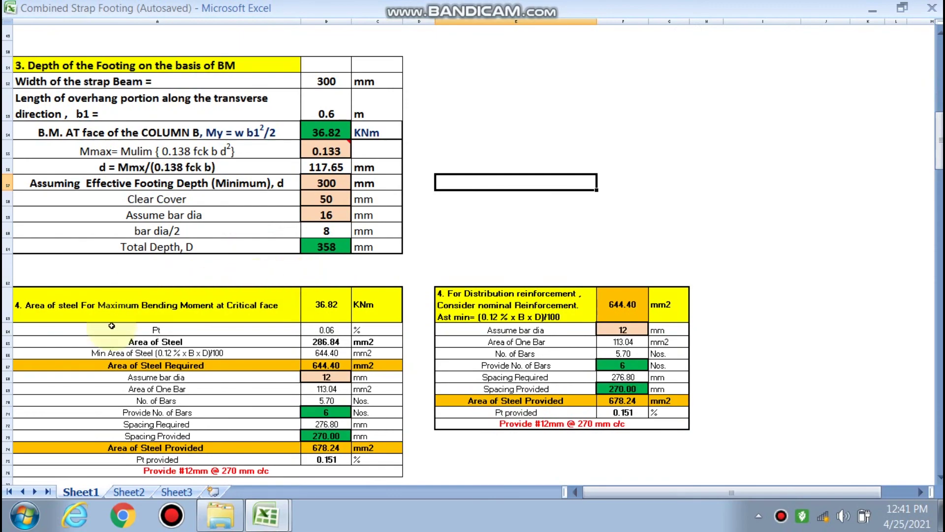
pyautogui.scroll(-3, 300, 346)
pyautogui.scroll(-5, 300, 346)
pyautogui.scroll(-7, 190, 282)
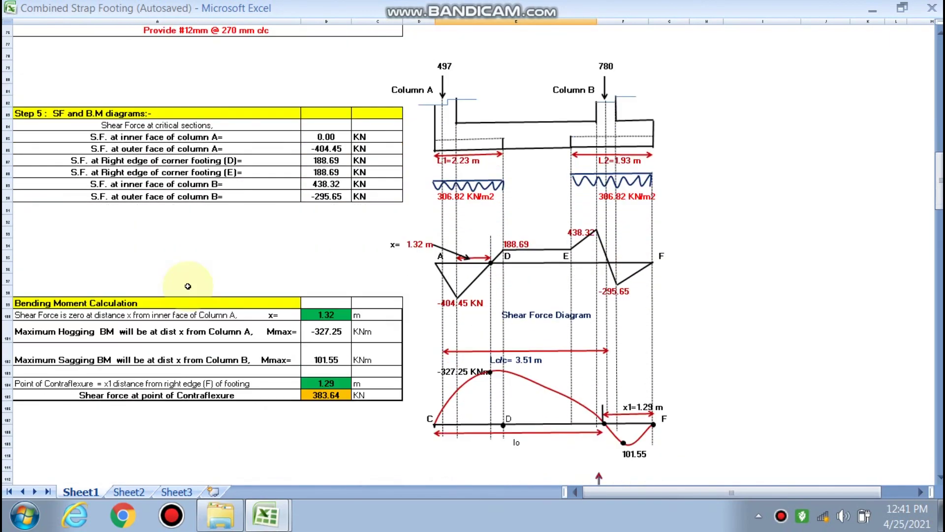
pyautogui.scroll(-6, 187, 291)
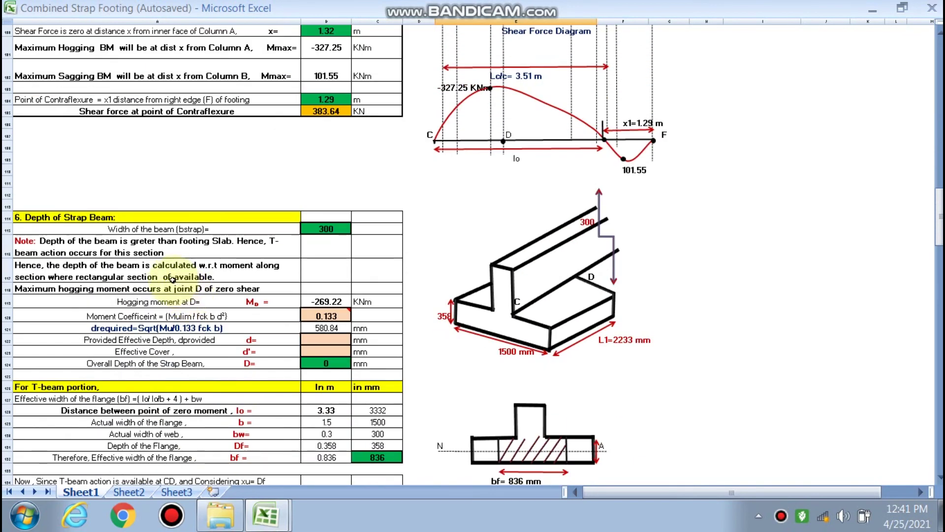
pyautogui.scroll(-8, 172, 280)
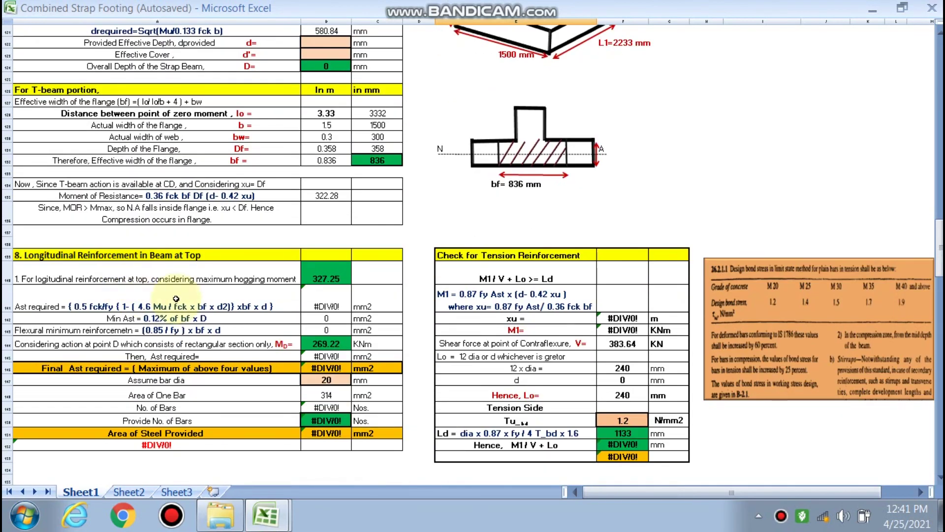
pyautogui.scroll(-2, 216, 287)
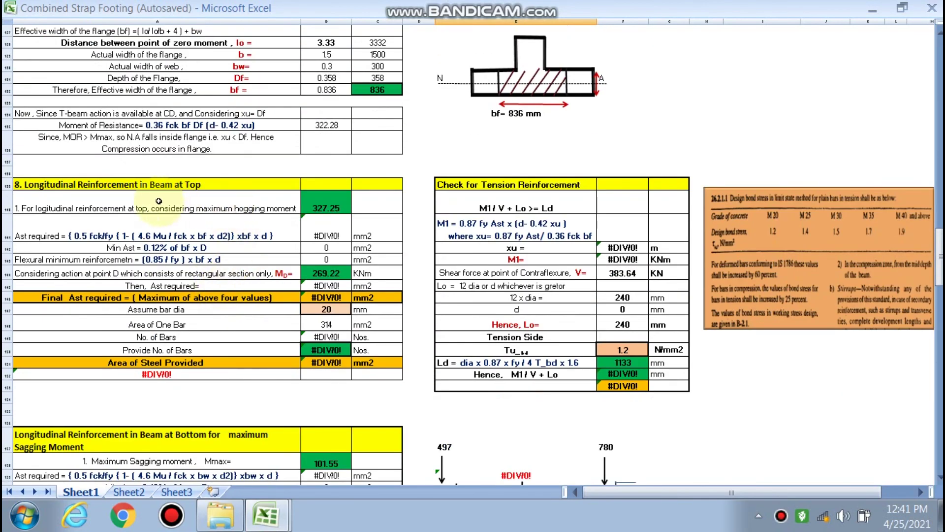
pyautogui.scroll(-2, 204, 213)
pyautogui.scroll(-5, 246, 226)
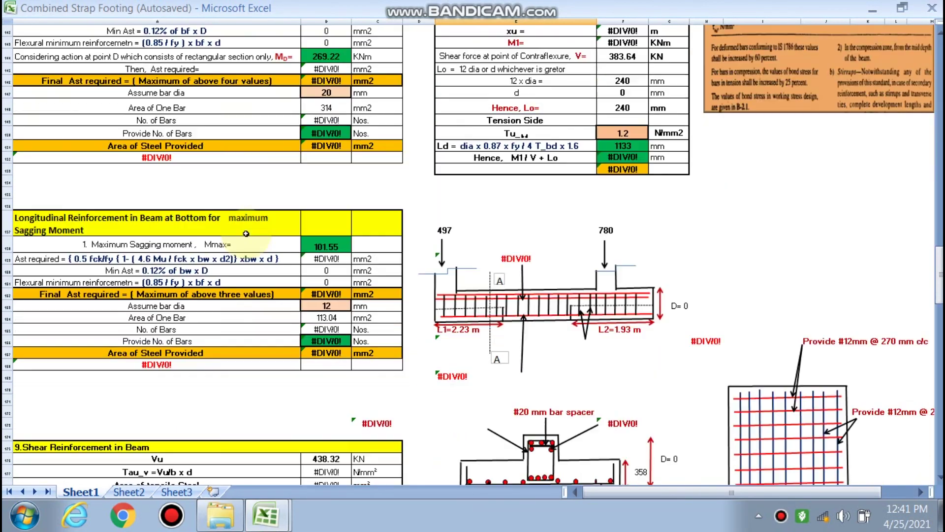
pyautogui.scroll(-2, 145, 220)
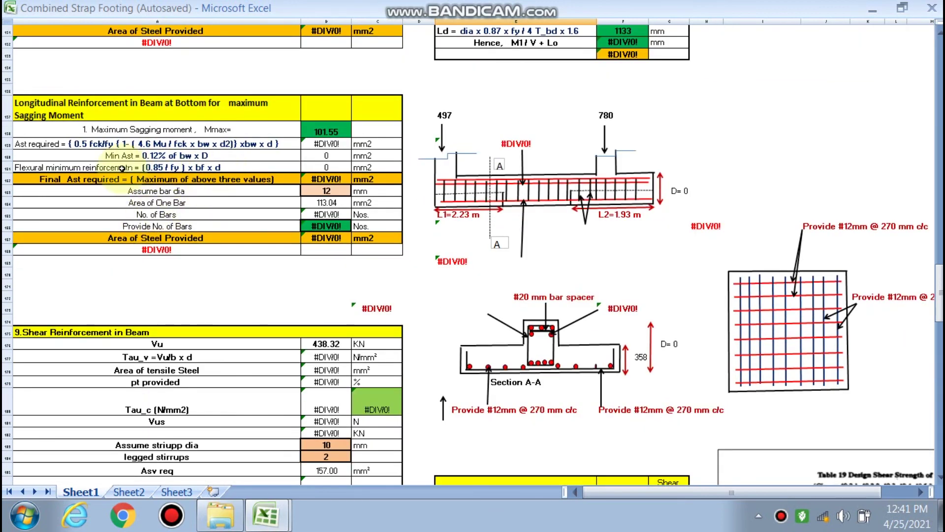
pyautogui.scroll(-5, 129, 168)
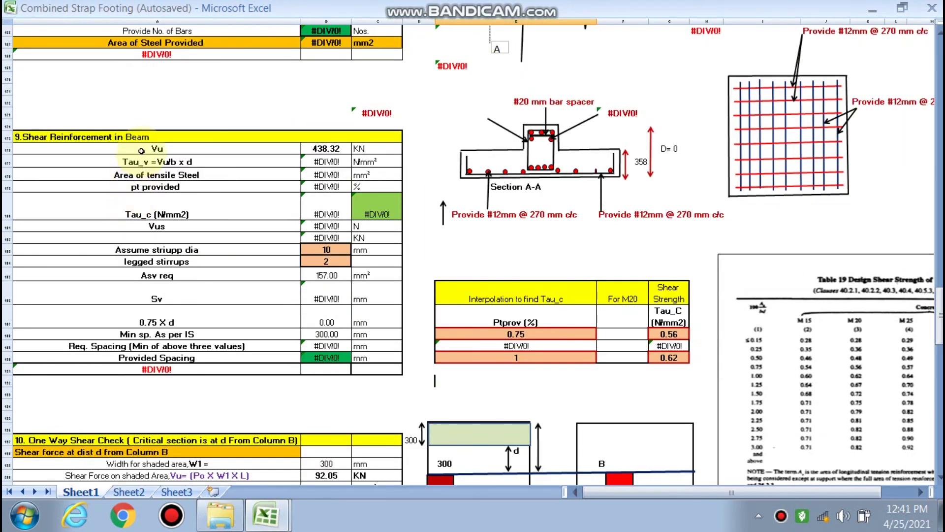
pyautogui.scroll(-10, 185, 261)
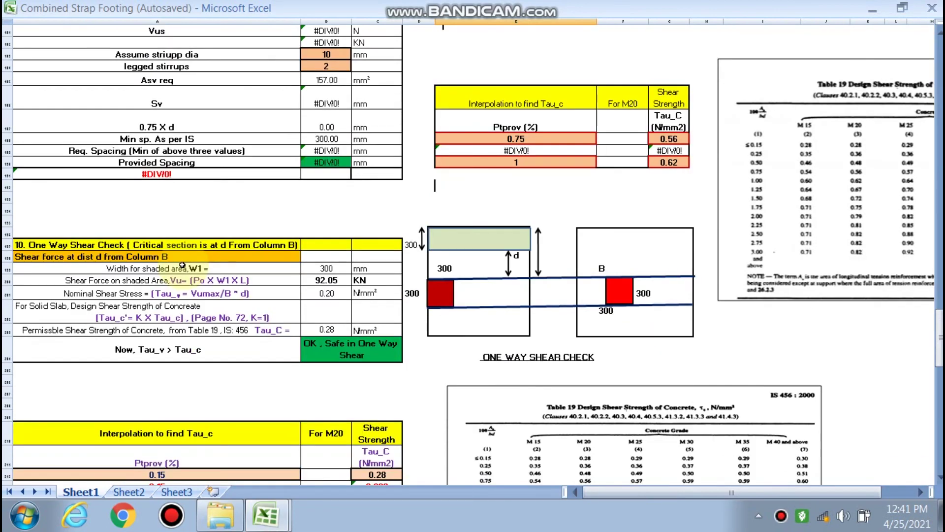
pyautogui.scroll(-12, 171, 242)
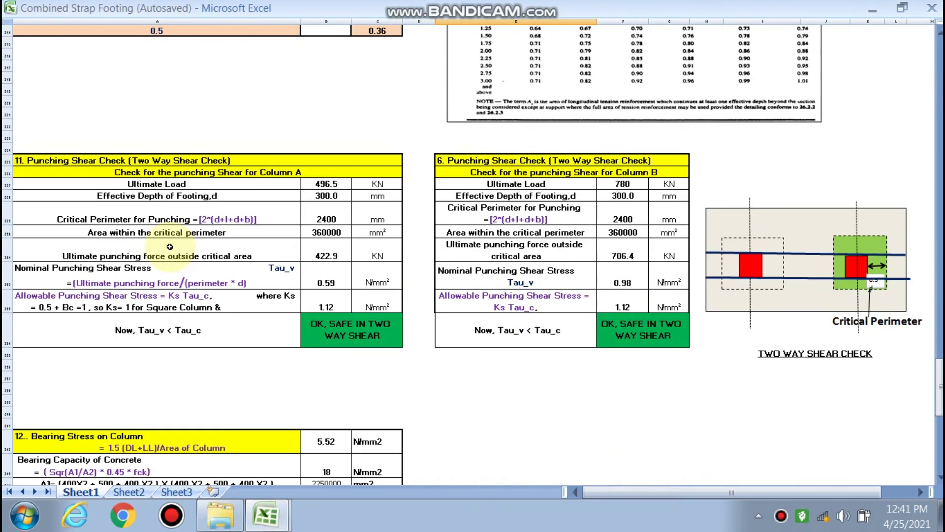
# Return to the start of the sheet with the problem statement, material strengths and column input data
pyautogui.scroll(19, 313, 319)
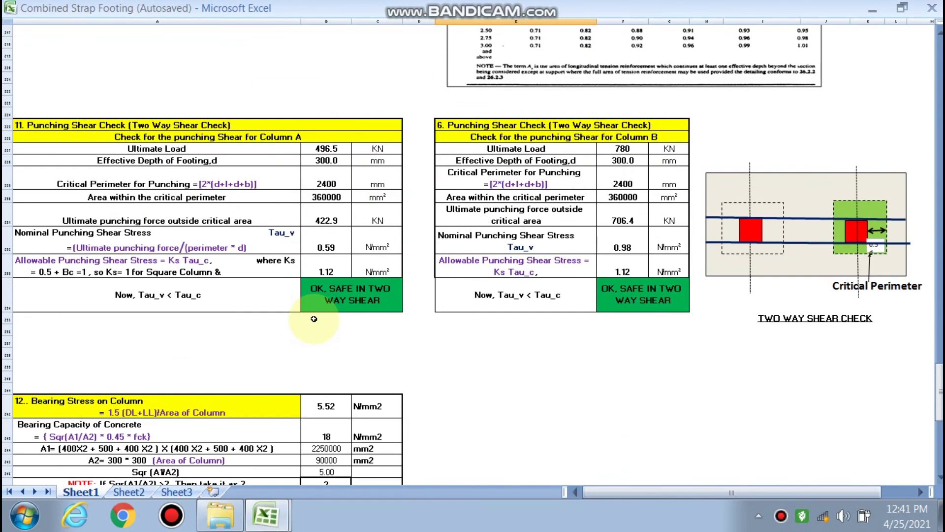
pyautogui.scroll(20, 313, 319)
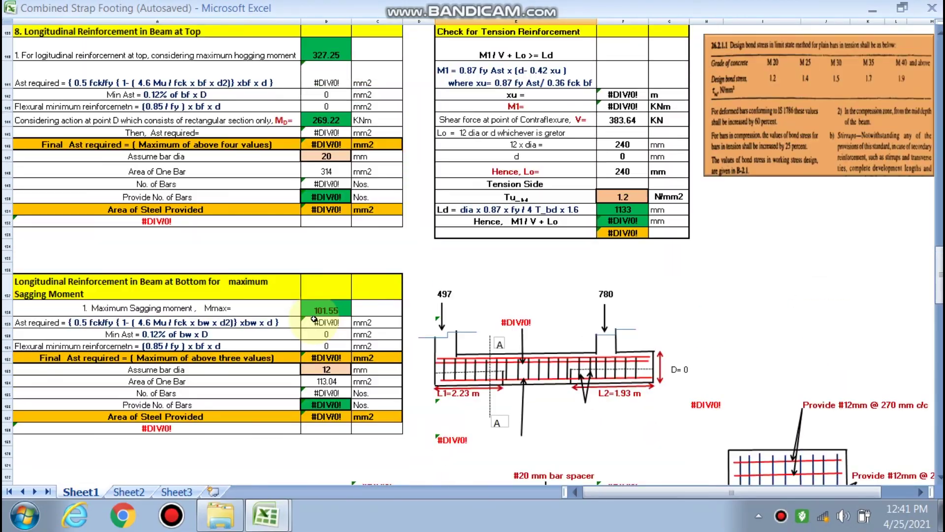
pyautogui.scroll(20, 314, 319)
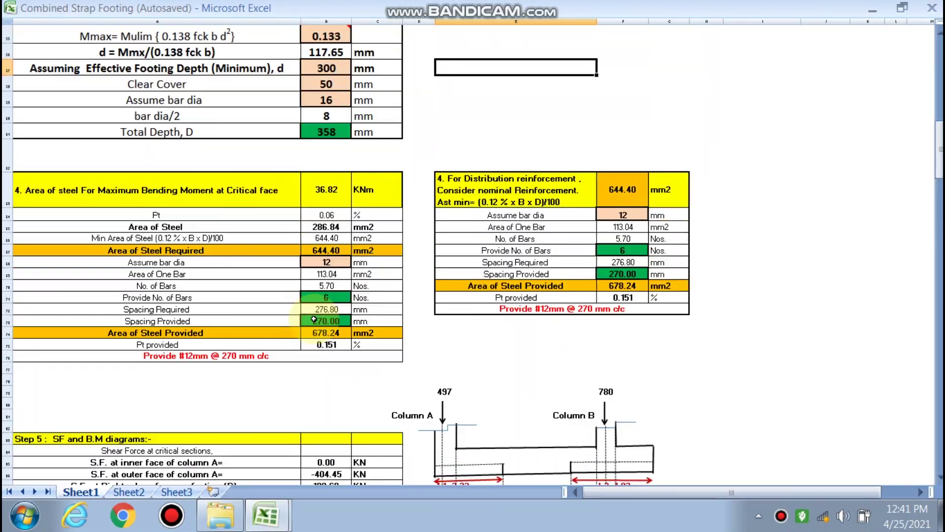
pyautogui.scroll(5, 313, 320)
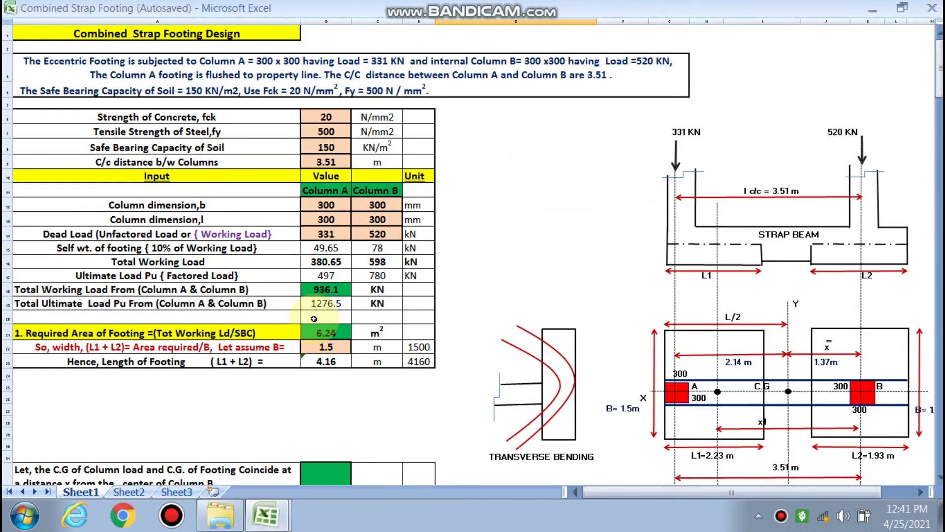